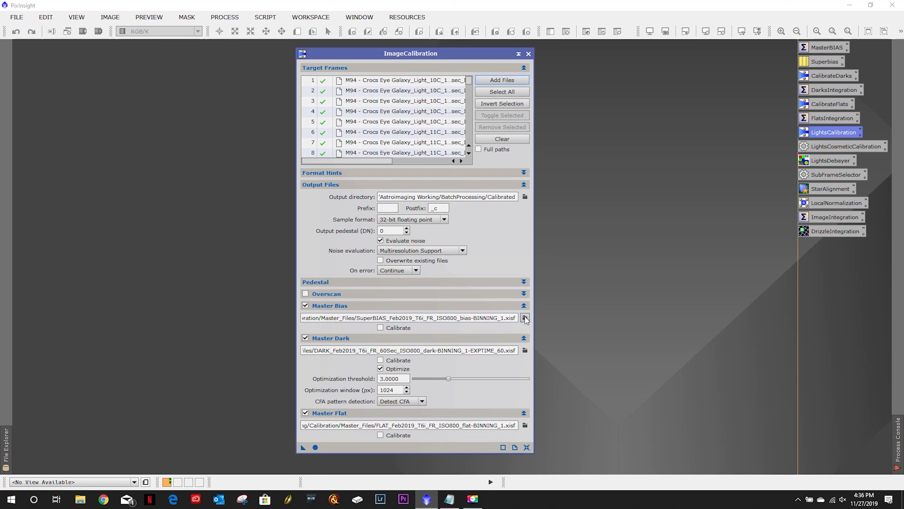
- Set R_SUPERBIAS_Sept2019_ISO800_T6i.xisf from the Astroimaging Working/Calibration folder as the master bias
left_click(524, 318)
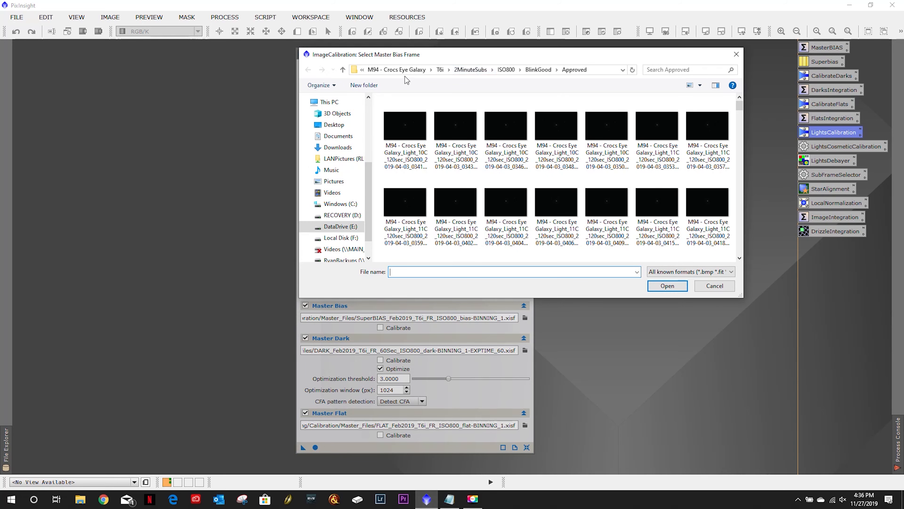
left_click(403, 71)
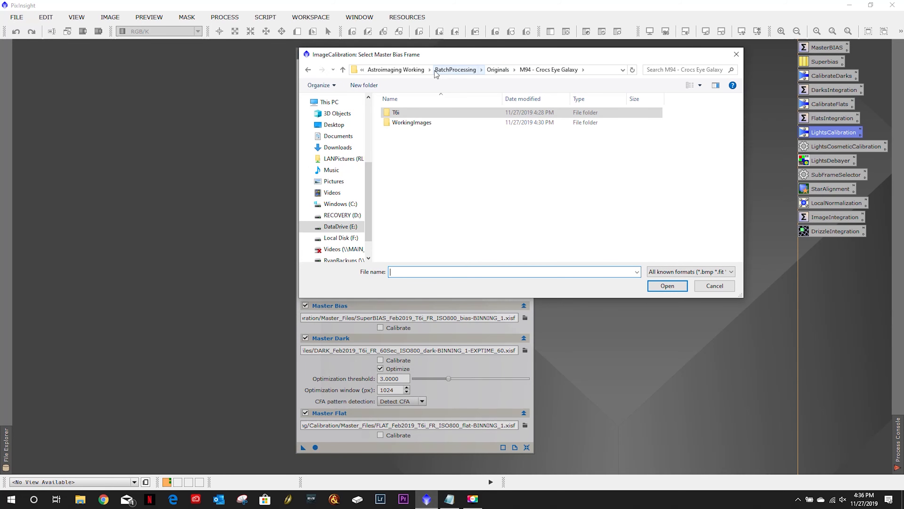
left_click(413, 70)
double_click(406, 122)
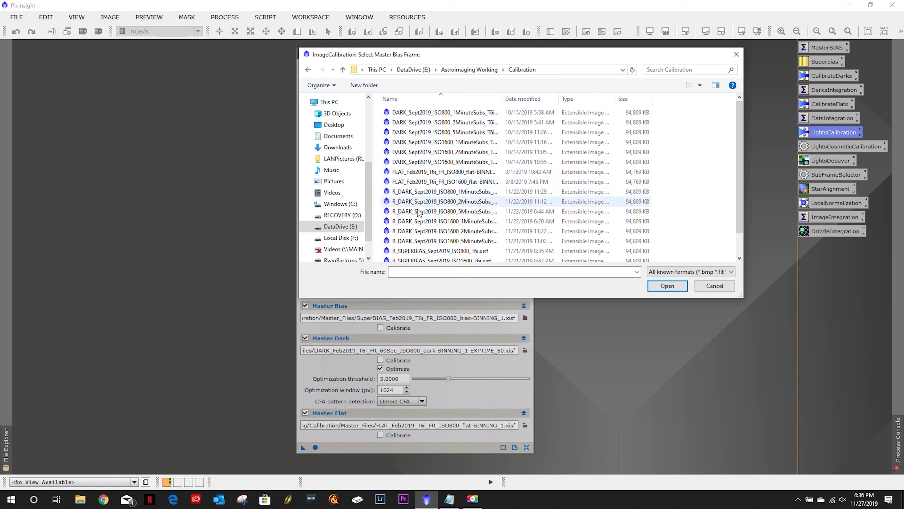
scroll(418, 212, "down", 1)
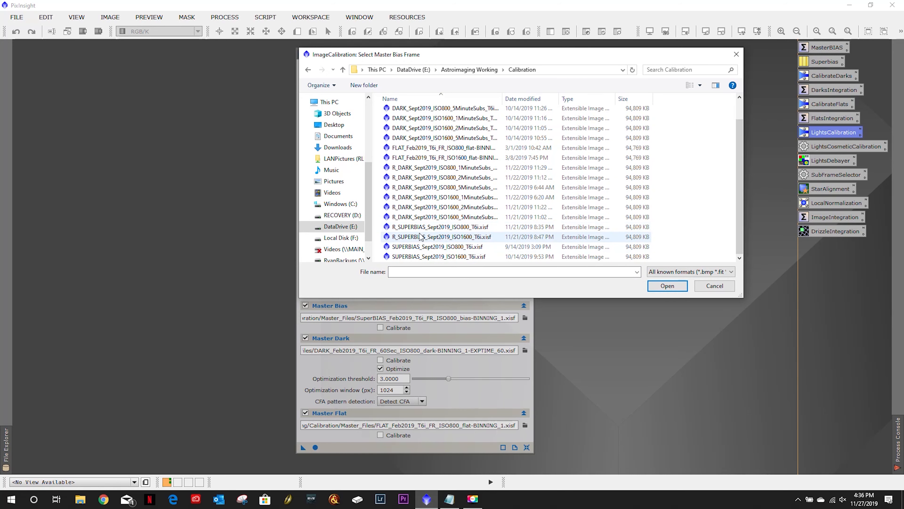
double_click(420, 227)
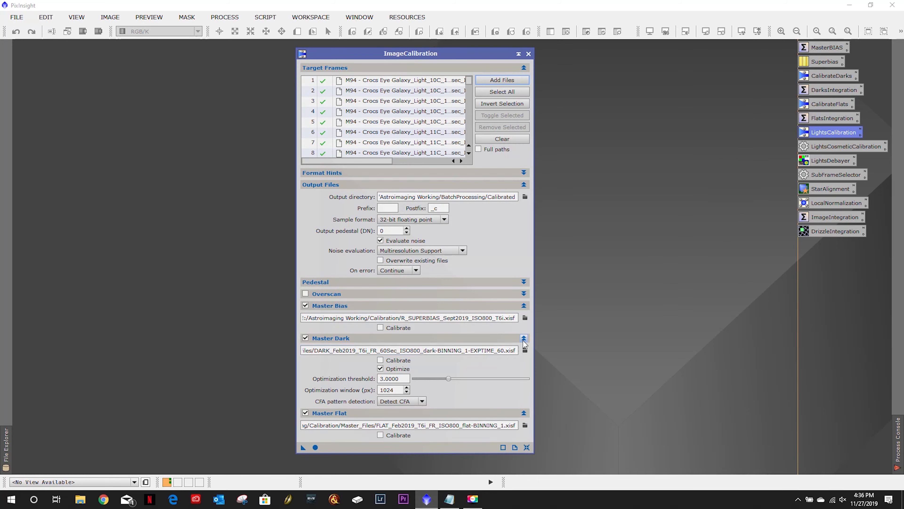
- Set the master dark to R_DARK_Sept2019_ISO800_2MinuteSubs_T6i.xisf and the master flat to FLAT_Feb2019_T6i_FR_ISO800_flat-BINNING_1.xisf
left_click(525, 350)
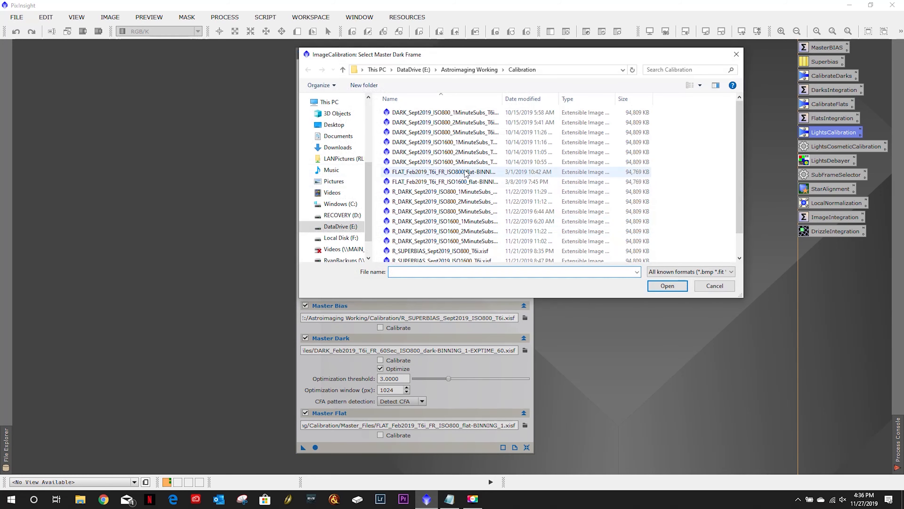
double_click(443, 202)
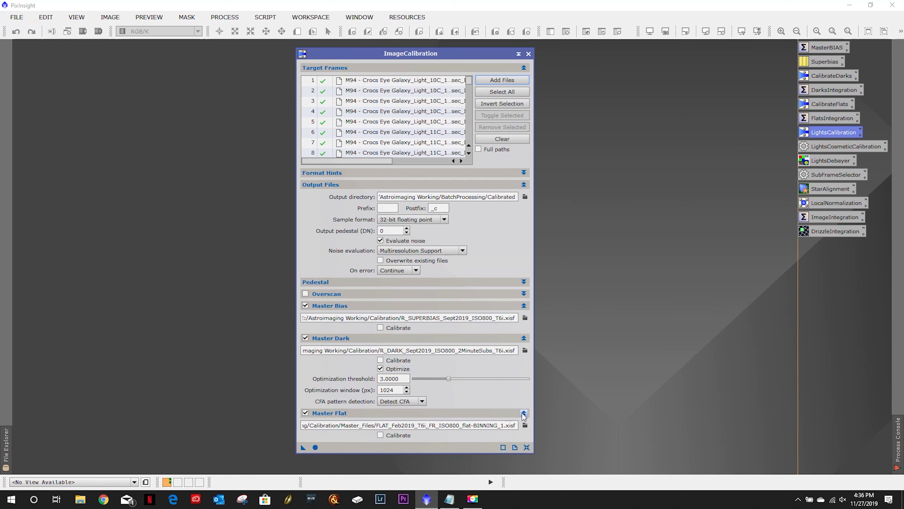
left_click(524, 425)
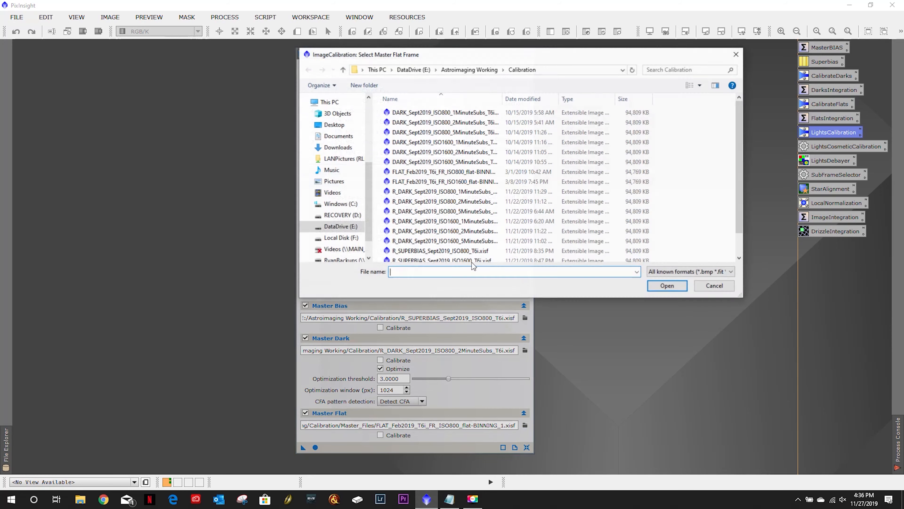
double_click(445, 172)
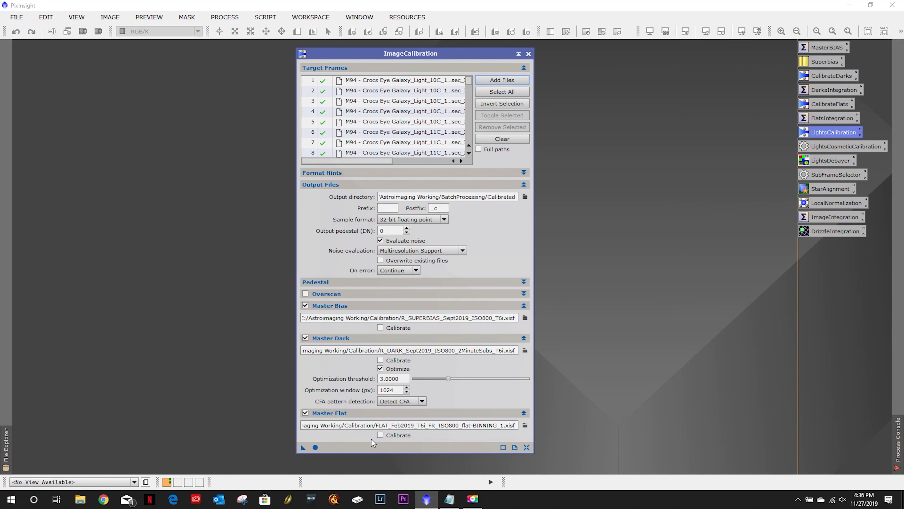
- Run ImageCalibration globally on the M94 light frames and close its dialog
left_click(318, 446)
left_click(899, 448)
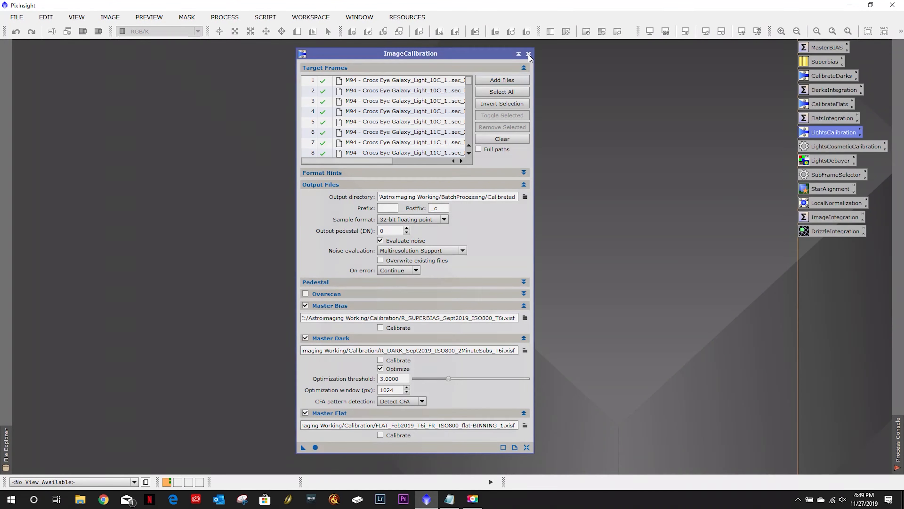
left_click(528, 53)
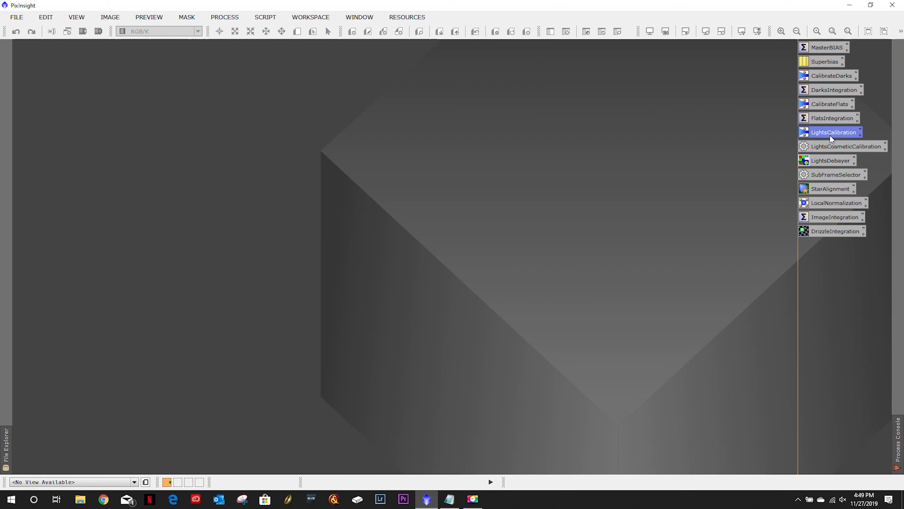
- Open the saved LightsCosmeticCalibration process and add all M94 frames from BatchProcessing/Calibrated as target frames
double_click(825, 147)
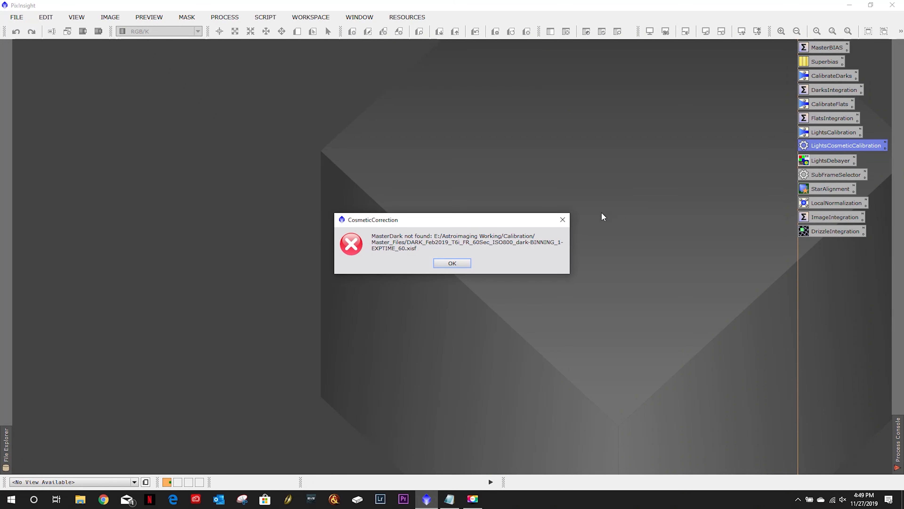
left_click(448, 262)
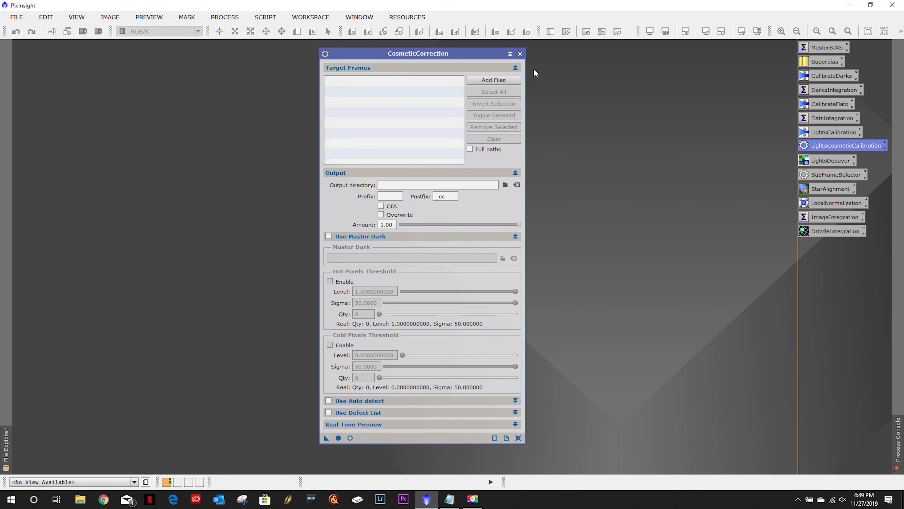
left_click(507, 80)
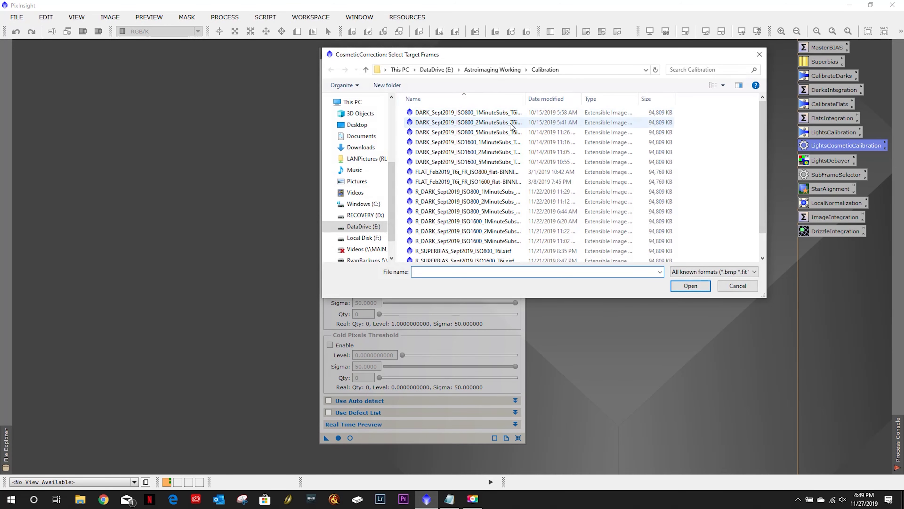
left_click(494, 69)
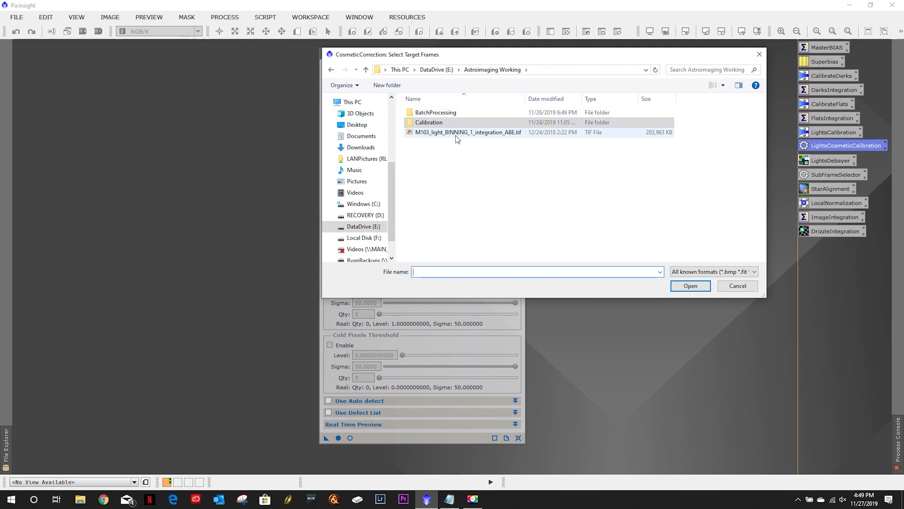
double_click(444, 112)
double_click(442, 112)
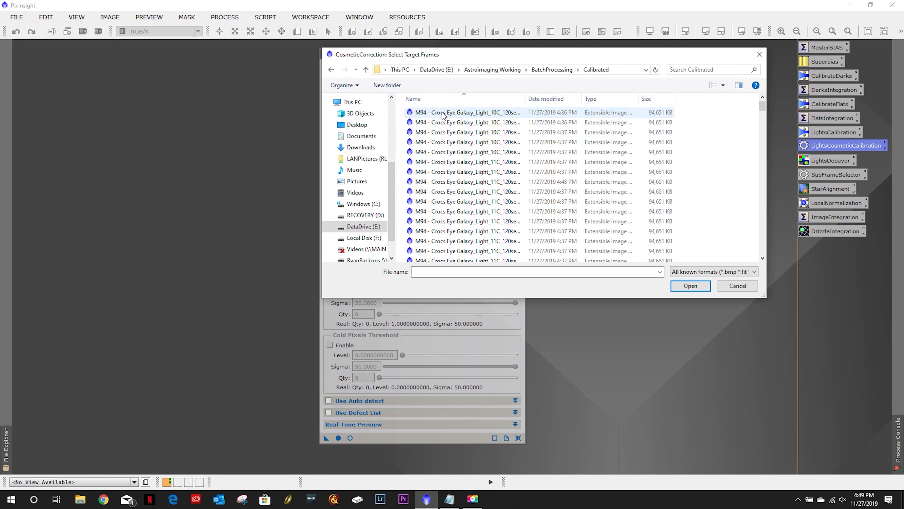
left_click(447, 123)
key("ctrl+a")
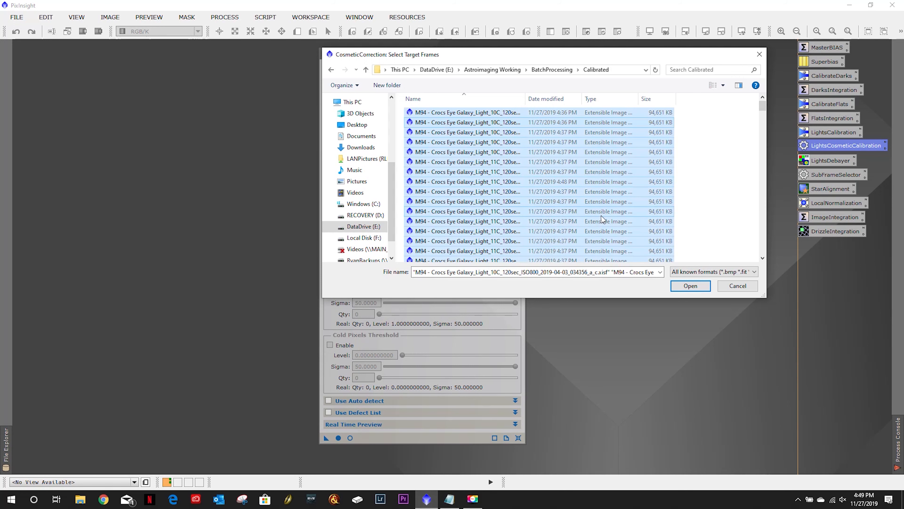
left_click(684, 289)
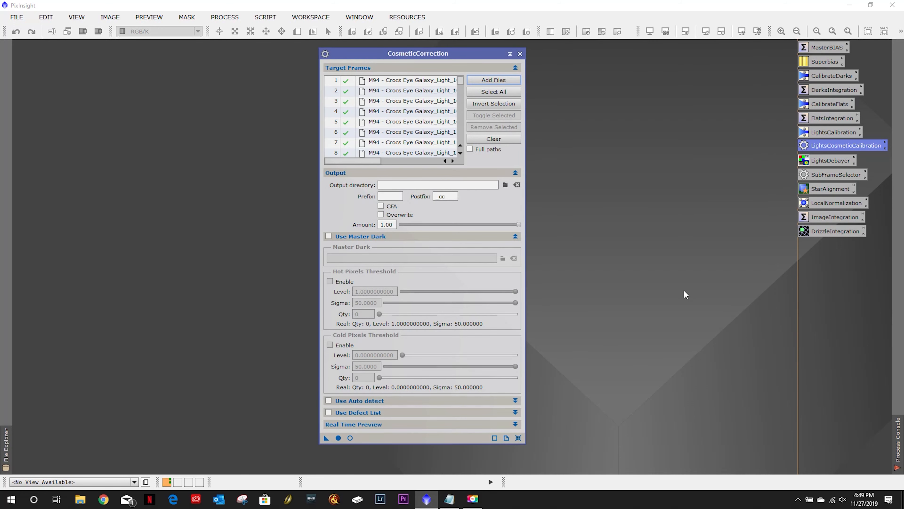
- Set the output directory to BatchProcessing/CC and enable R_DARK_Sept2019_ISO800_2MinuteSubs_T6i.xisf from the Calibration folder as the master dark
left_click(505, 185)
left_click(678, 285)
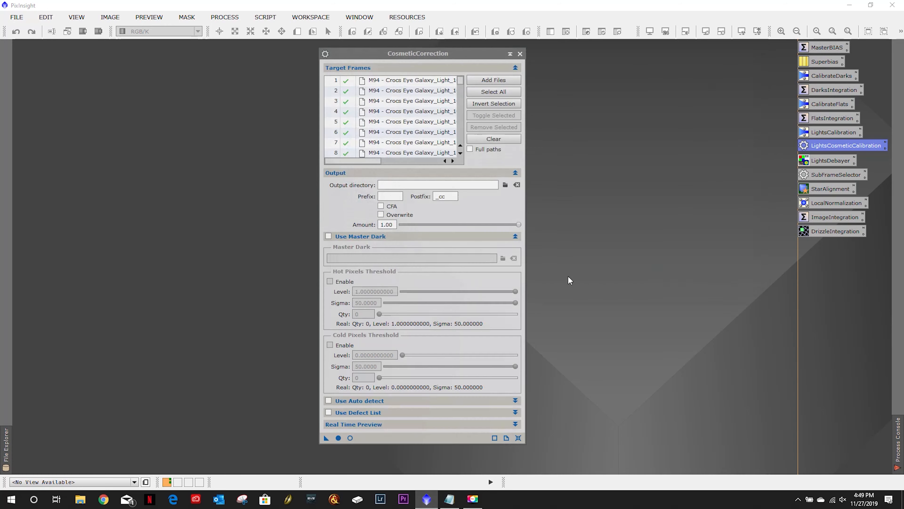
left_click(328, 237)
left_click(503, 259)
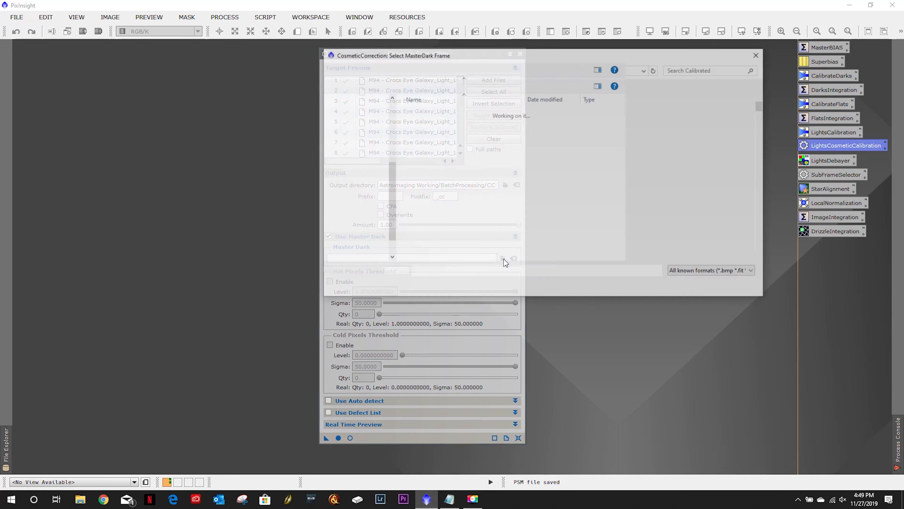
left_click(557, 70)
left_click(508, 71)
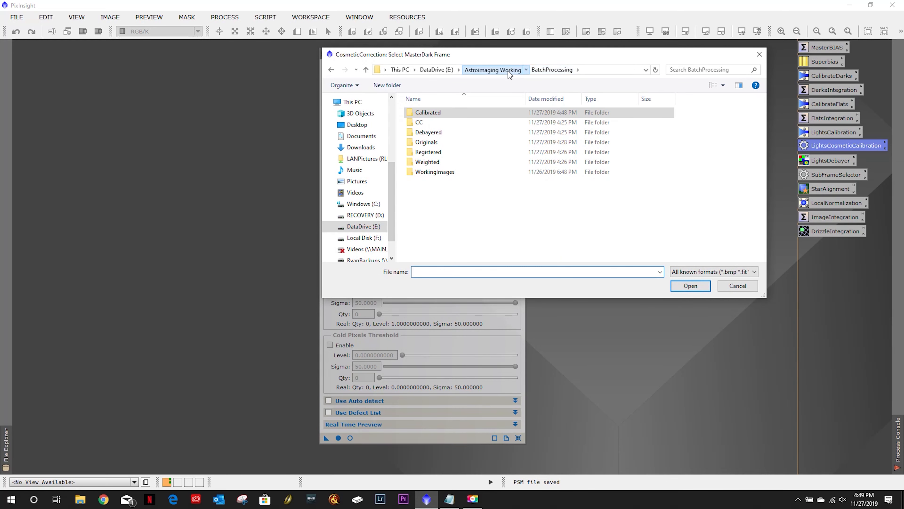
double_click(450, 123)
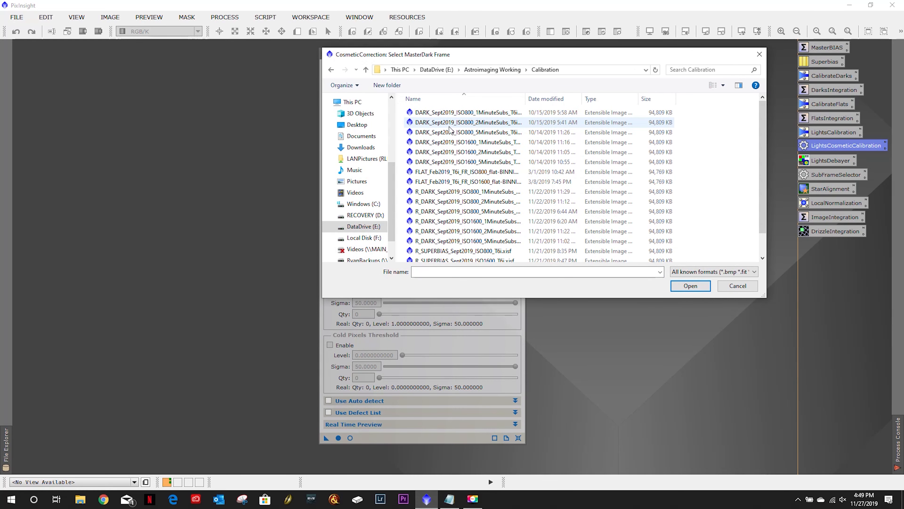
double_click(461, 203)
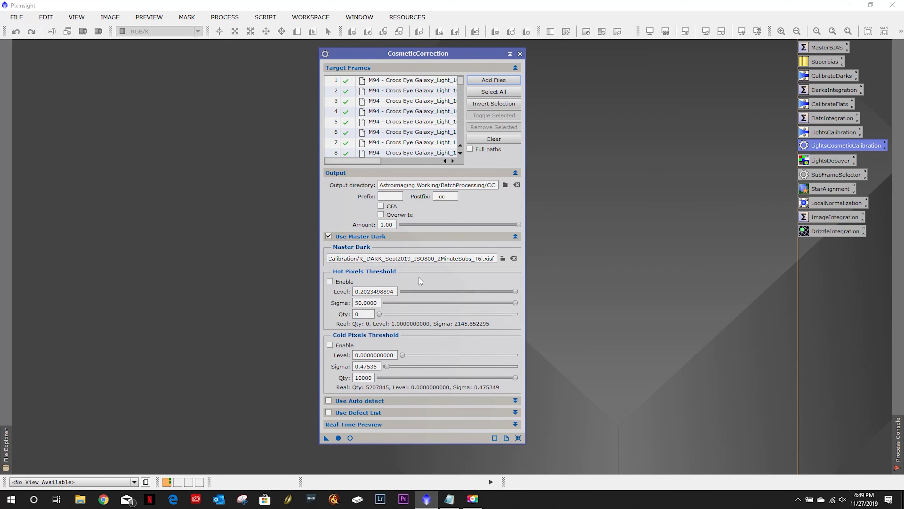
- Open the first target frame as an image and enlarge its window beside the CosmeticCorrection dialog
double_click(426, 82)
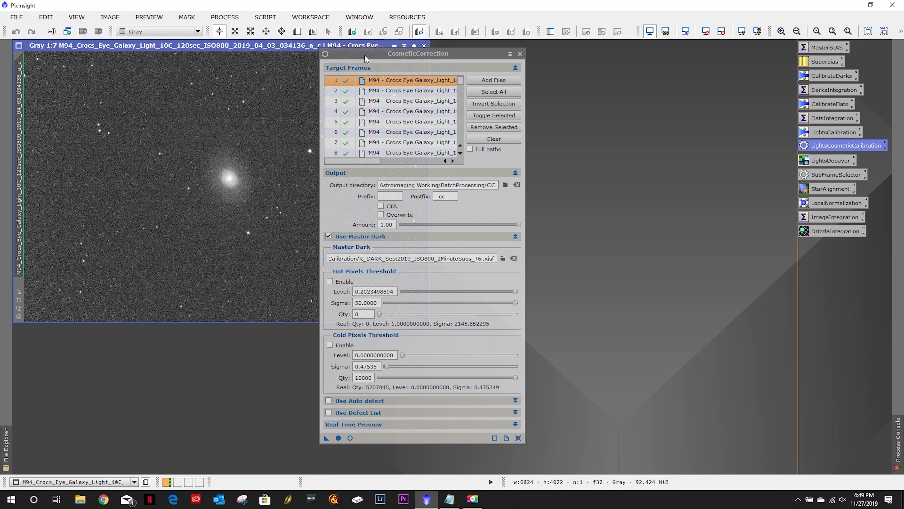
left_click_drag(366, 61, 495, 70)
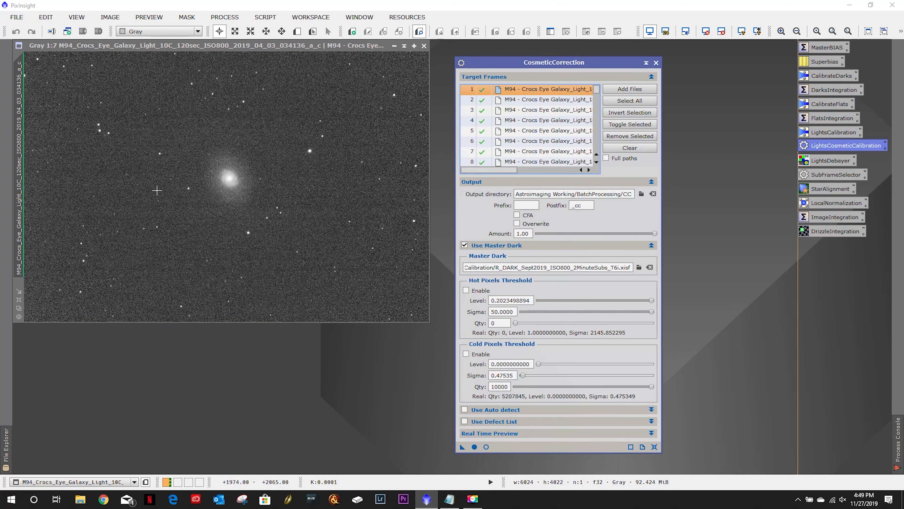
scroll(156, 190, "up", 2)
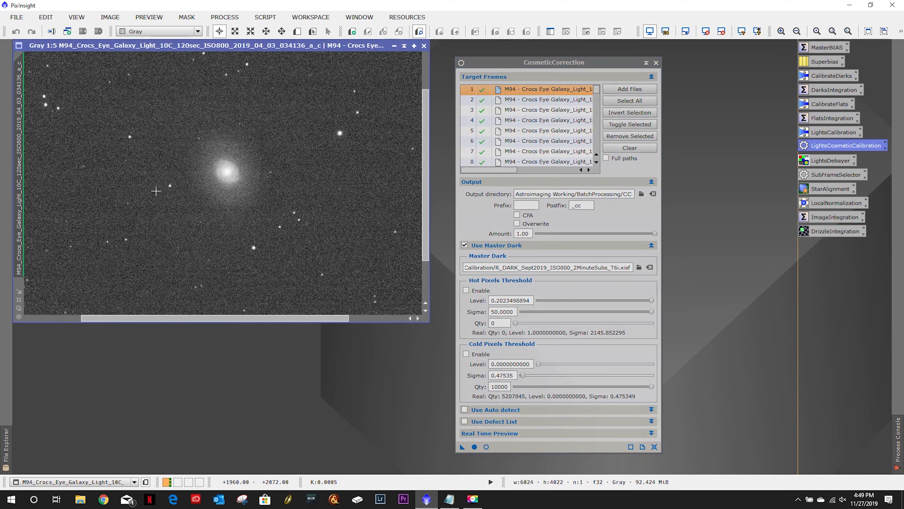
left_click_drag(429, 322, 592, 430)
left_click(297, 31)
left_click_drag(141, 209, 200, 254)
left_click(19, 298)
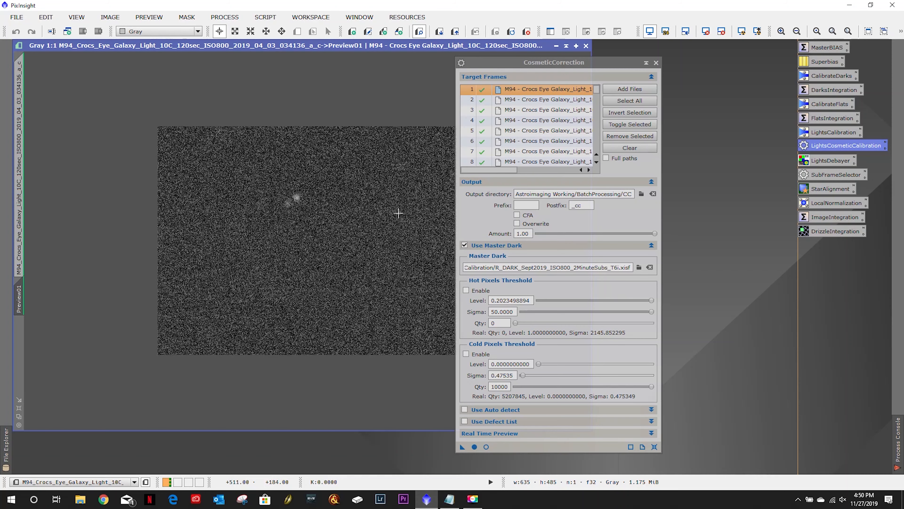
left_click_drag(515, 66, 623, 52)
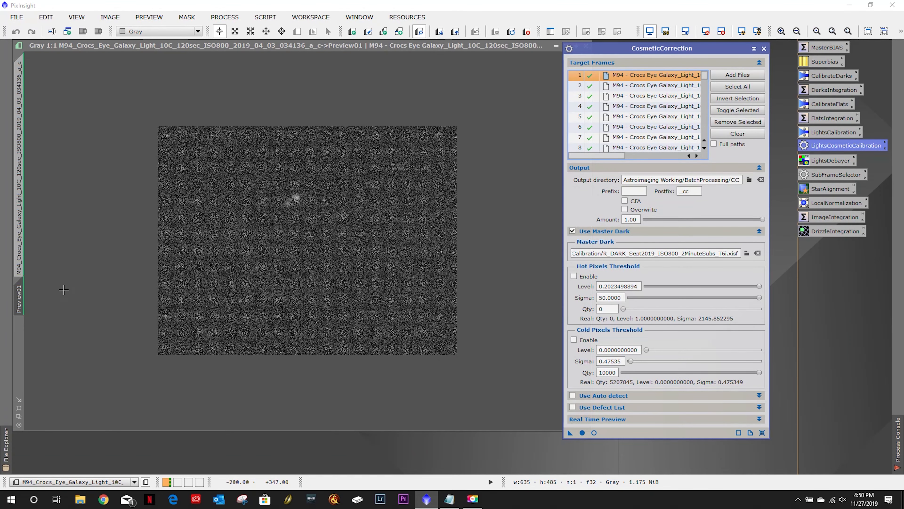
left_click(21, 297)
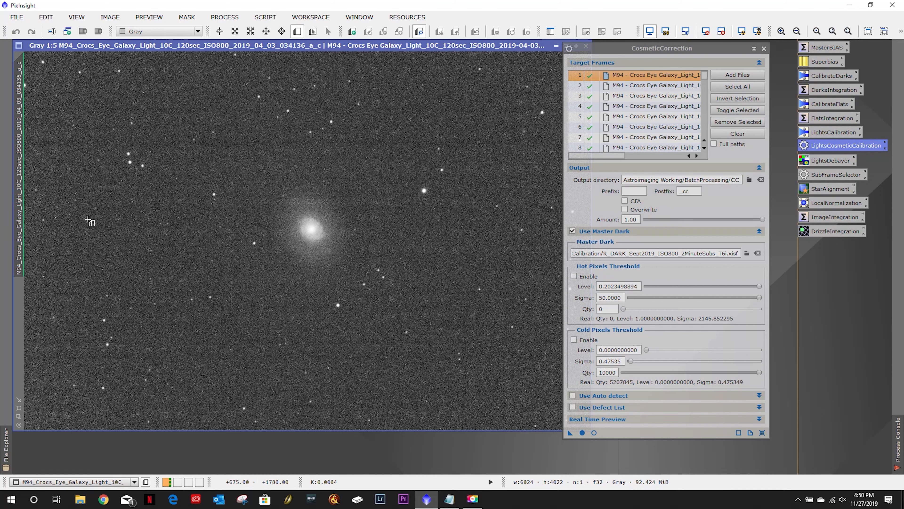
- Define a preview about 565 × 455 px near the frame's left edge and start the CosmeticCorrection real-time preview on it
left_click_drag(34, 204, 88, 247)
left_click(18, 300)
left_click(594, 433)
- Enable the hot pixels threshold and lower its level to 0.1964544770
left_click(574, 276)
left_click_drag(759, 286, 768, 288)
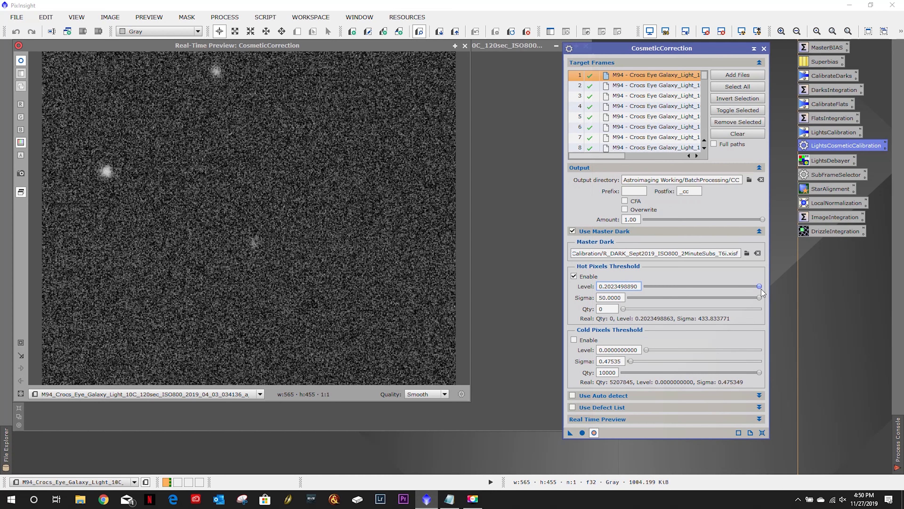
left_click_drag(762, 289, 754, 290)
- Close the real-time preview and delete the Preview01 region from the M94 frame
left_click(465, 46)
right_click(19, 301)
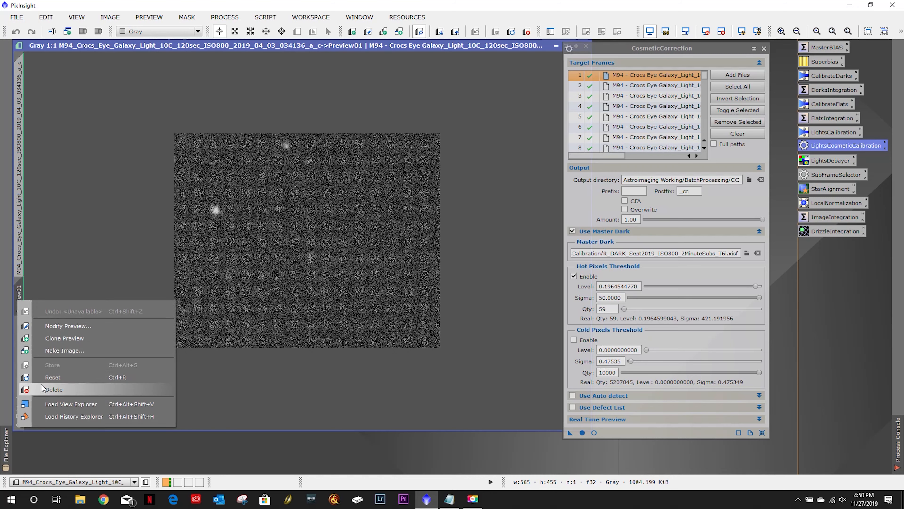
left_click(41, 390)
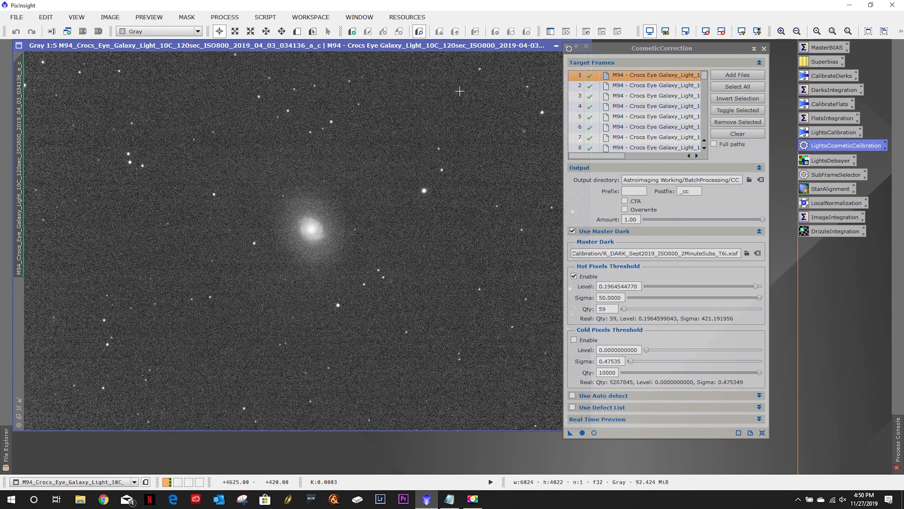
- Close the open M94 image, run CosmeticCorrection globally on all target frames, and close its dialog
left_click_drag(601, 48, 391, 54)
left_click(587, 46)
left_click(338, 439)
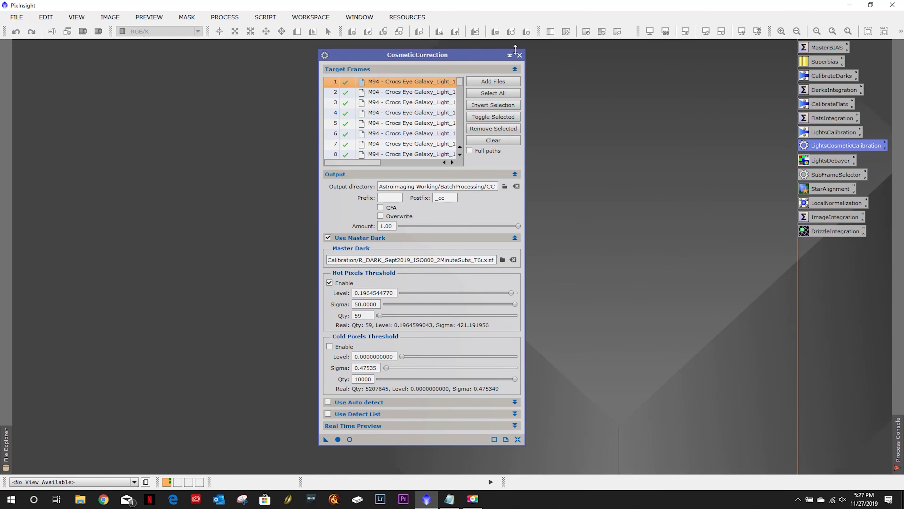
left_click(519, 55)
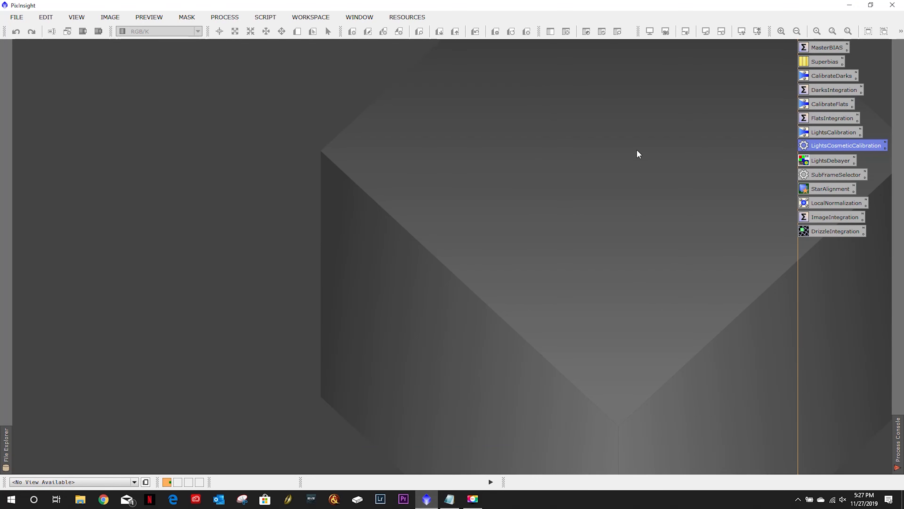
- Open the LightsDebayer process and replace its target images with all M94 cosmetic-corrected frames from the BatchProcessing CC folder
double_click(821, 162)
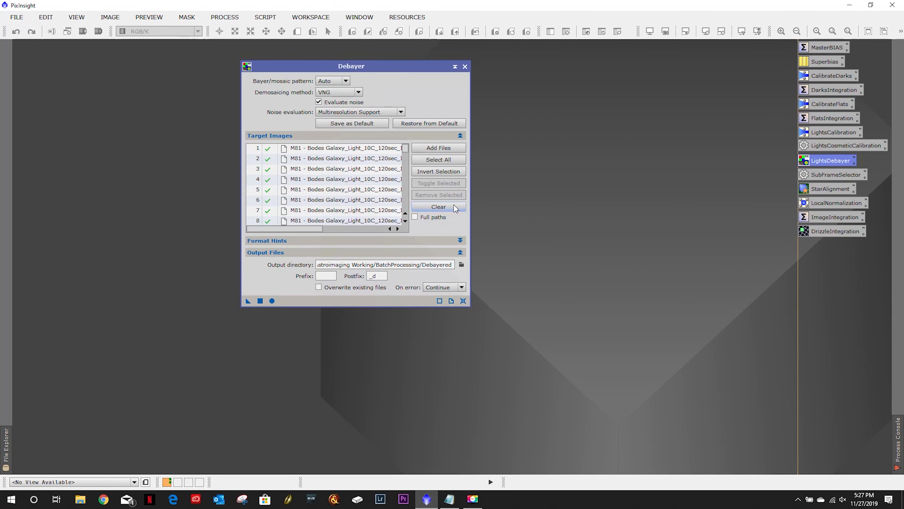
left_click(452, 207)
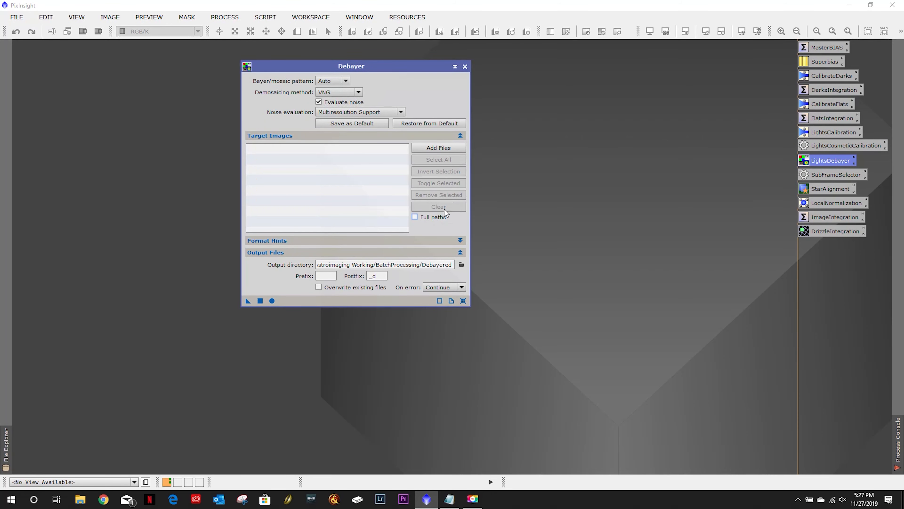
left_click(448, 147)
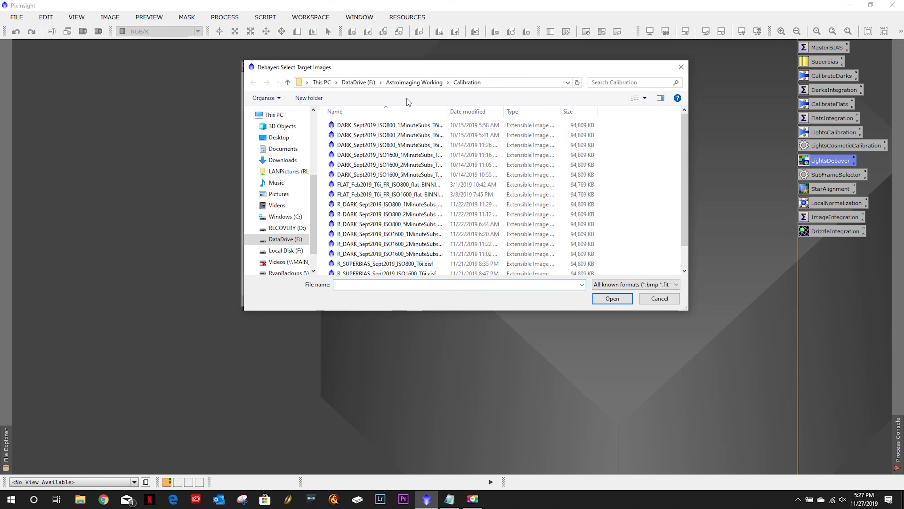
left_click(412, 84)
double_click(378, 125)
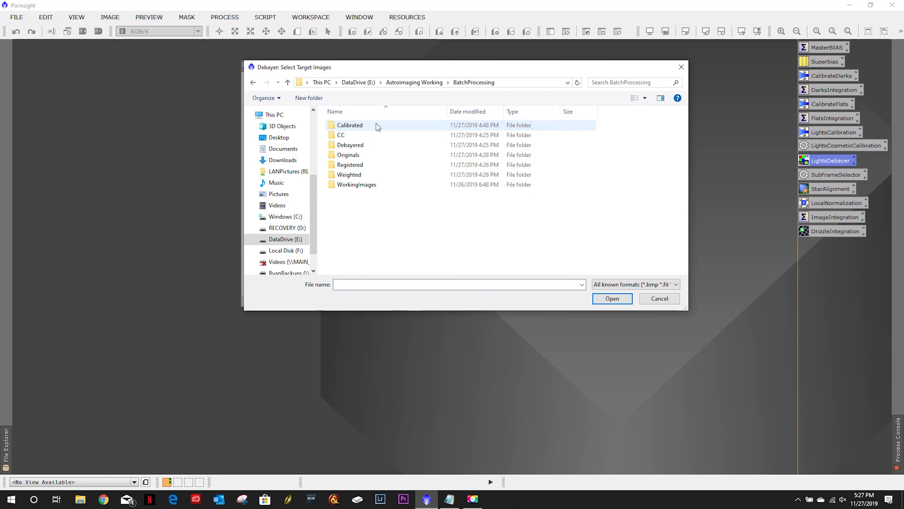
double_click(353, 137)
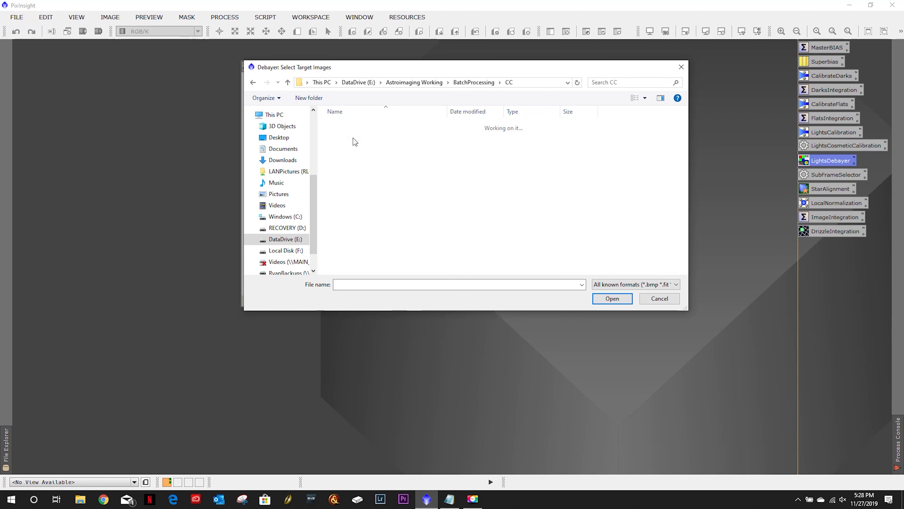
left_click(360, 156)
key("ctrl+a")
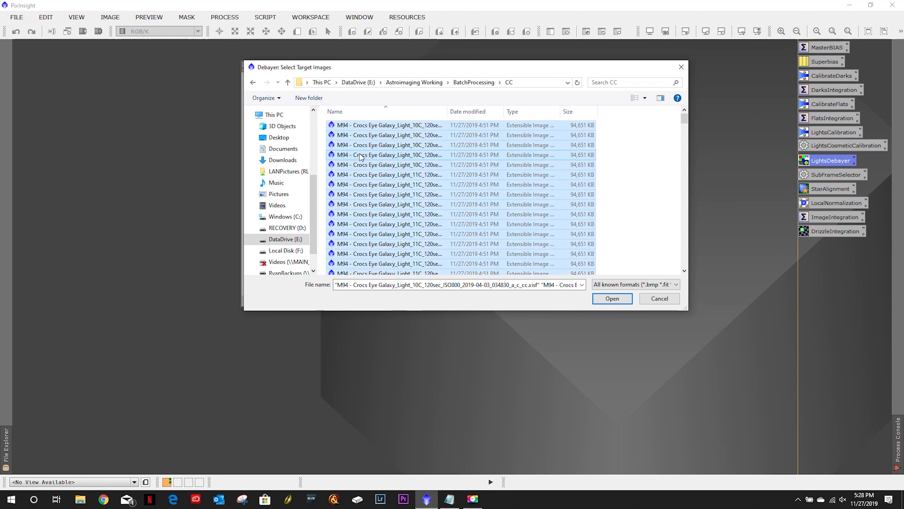
left_click(605, 298)
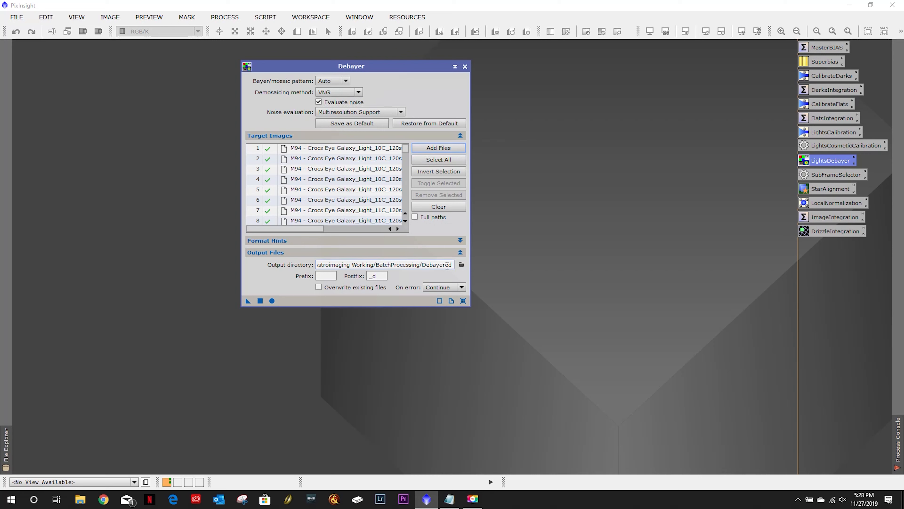
- Run Debayer globally on the M94 frames, check the process console, and close the Debayer dialog
left_click(272, 301)
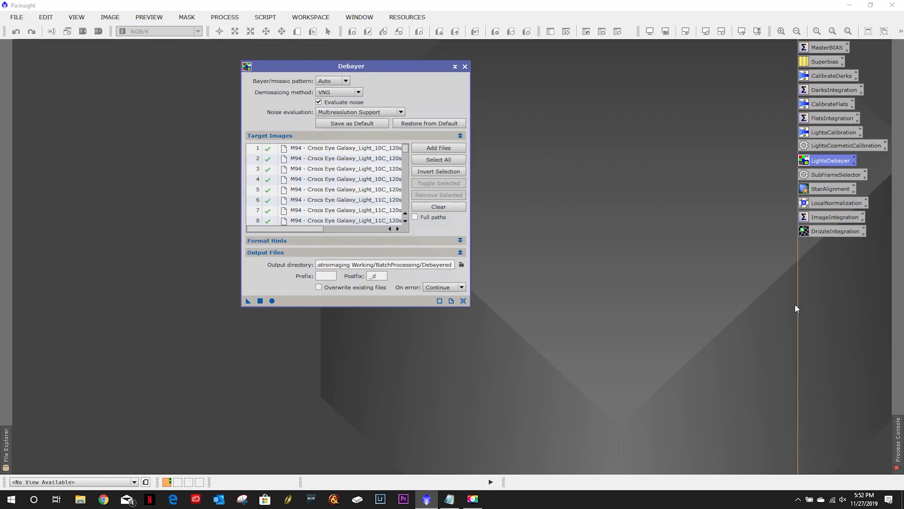
left_click(899, 428)
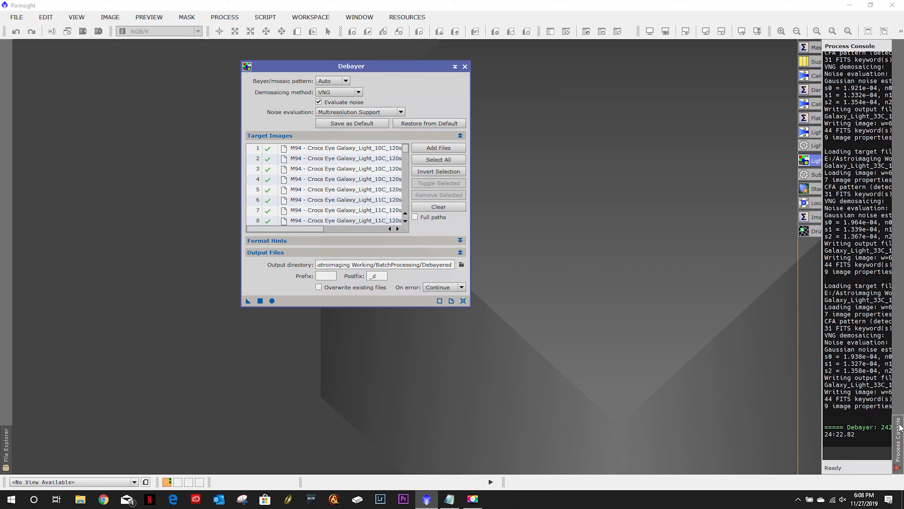
left_click(465, 66)
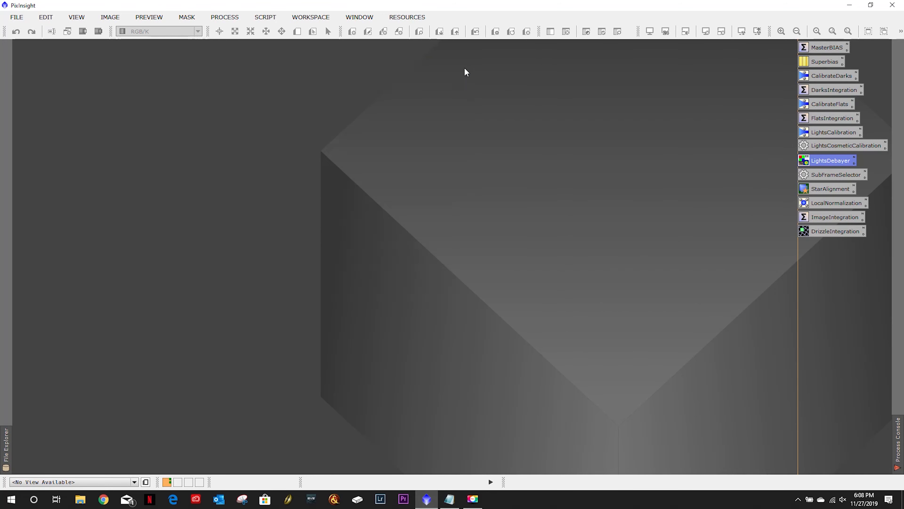
- Open SubframeSelector and replace its subframes with all M94 frames from the BatchProcessing Debayered folder
double_click(828, 175)
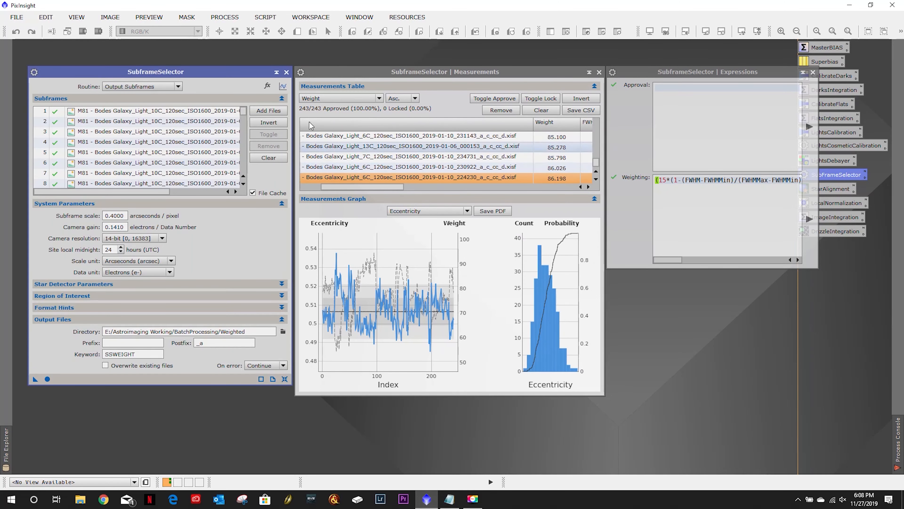
left_click(265, 157)
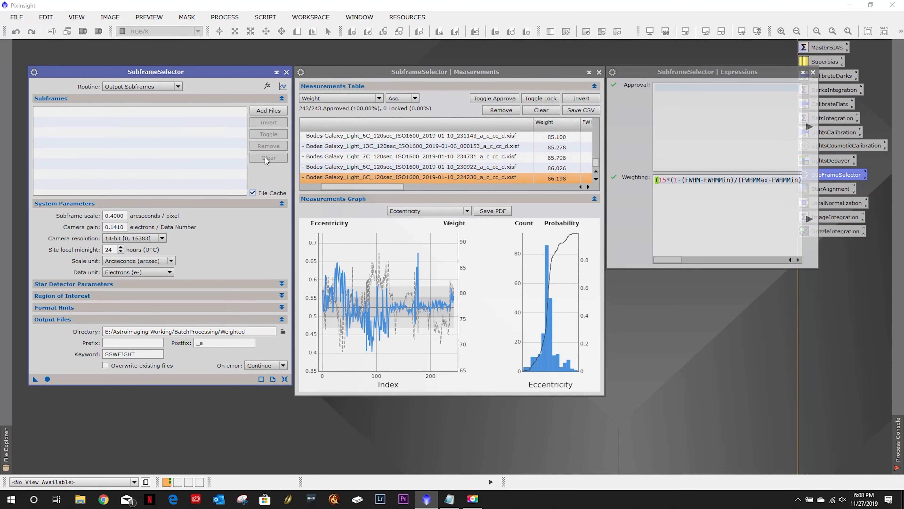
left_click(266, 110)
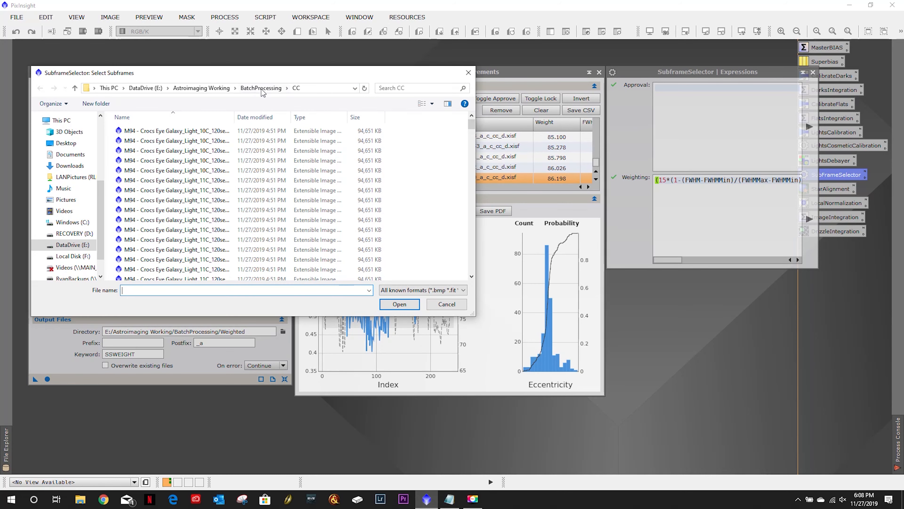
left_click(261, 87)
double_click(158, 151)
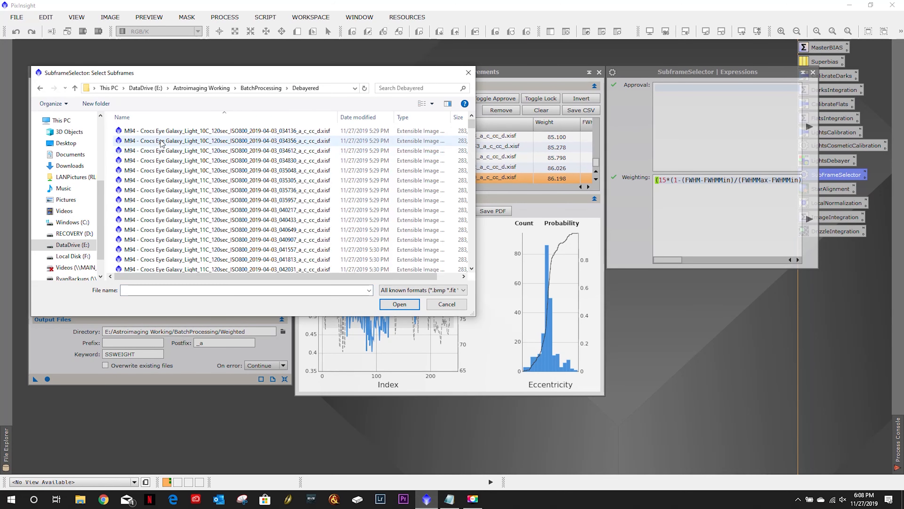
left_click(161, 142)
key("ctrl+a")
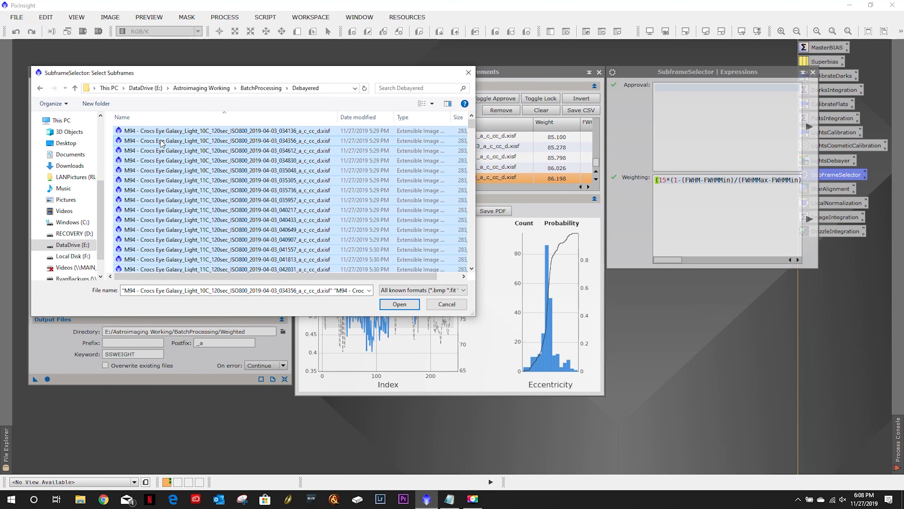
left_click(388, 305)
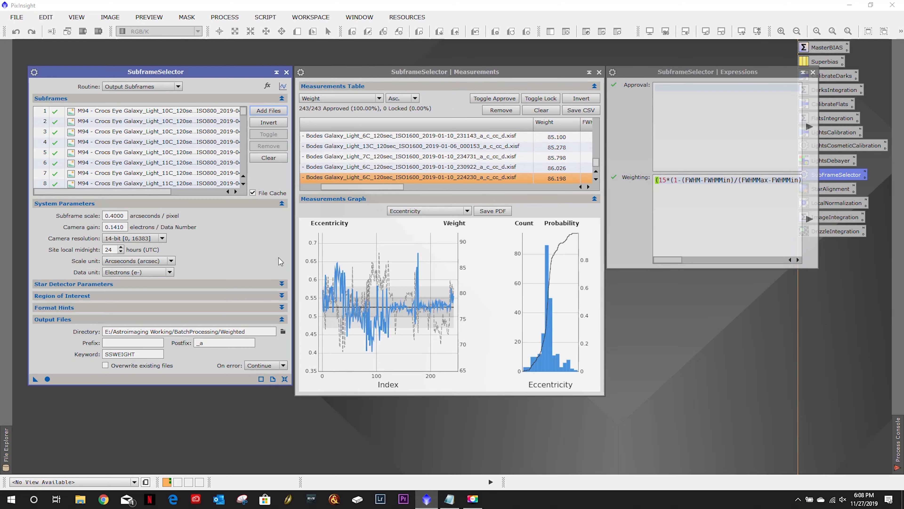
- Set the SubframeSelector routine to Measure Subframes and run it globally
left_click(163, 87)
left_click(133, 95)
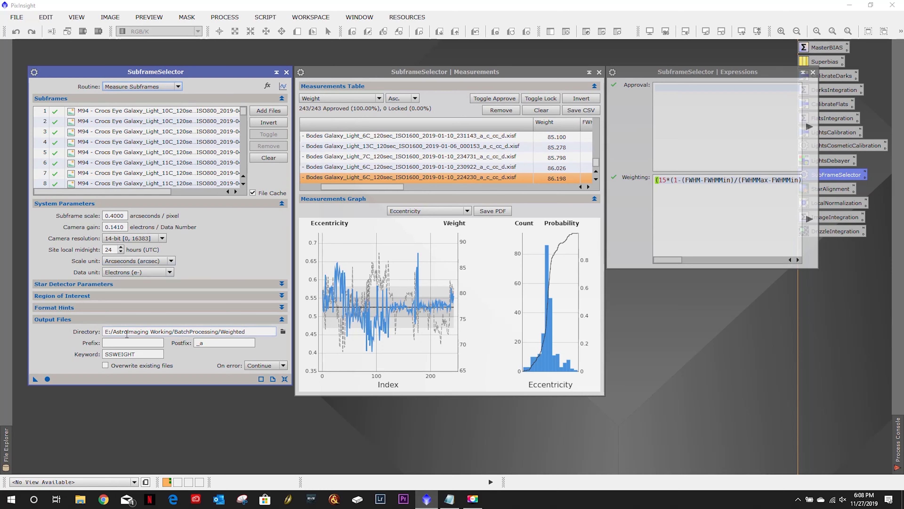
left_click(47, 379)
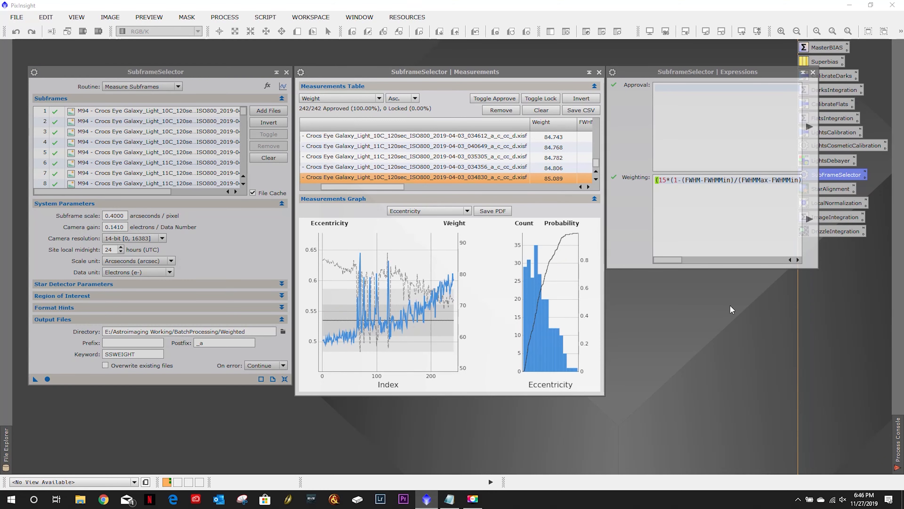
- Open the highest-weighted 26C frame 2019-06-14_000324 from the measurements table and send its window to Workspace02
scroll(398, 157, "down", 1)
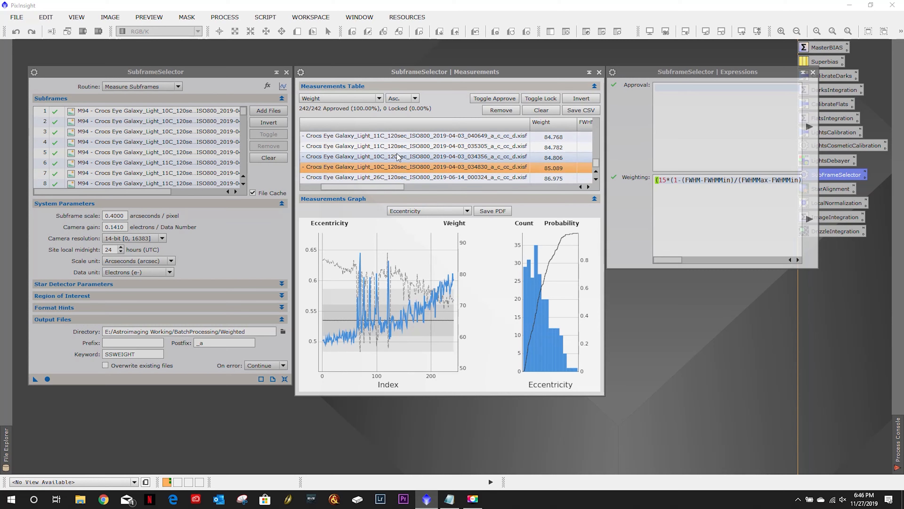
left_click(388, 186)
mouse_move(386, 184)
left_mouse_down()
mouse_move(425, 182)
mouse_move(385, 184)
left_mouse_up()
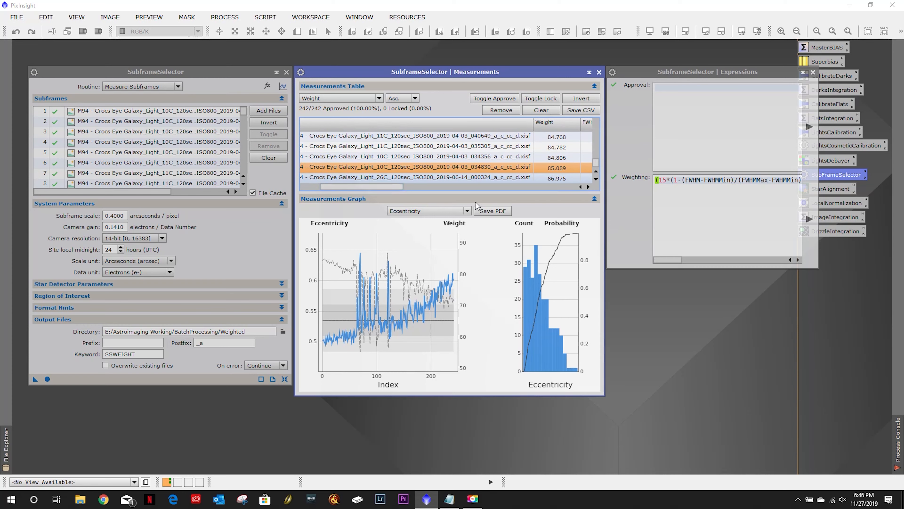
double_click(440, 178)
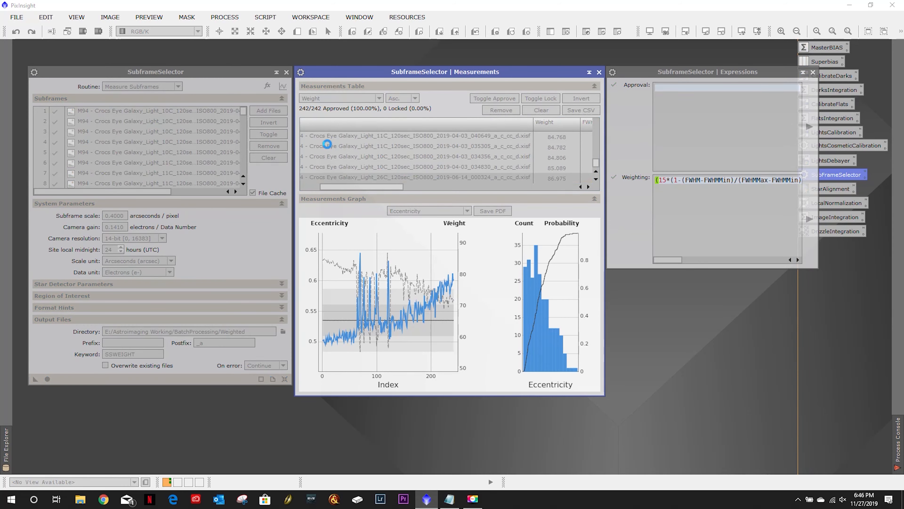
right_click(262, 50)
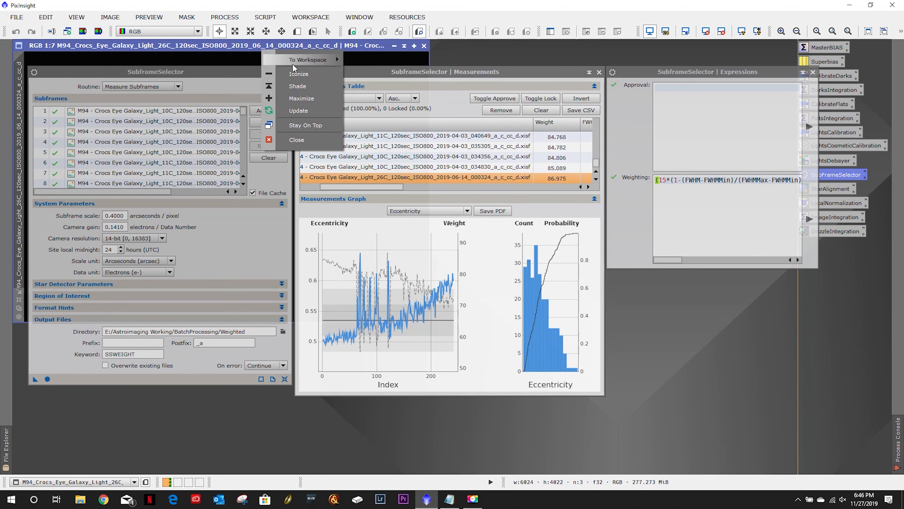
mouse_move(294, 64)
left_click(377, 70)
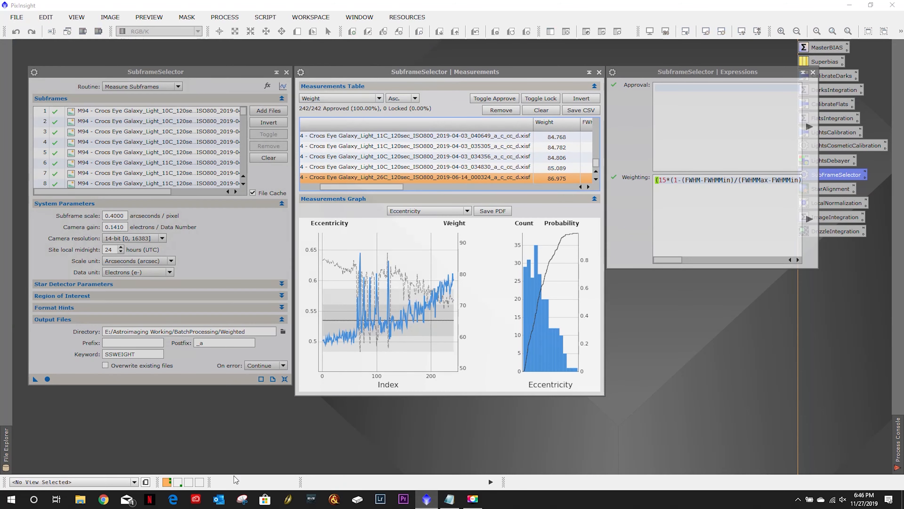
- Auto-stretch the 26C frame in Workspace02 to inspect it, close the image, and return to Workspace01
left_click(178, 483)
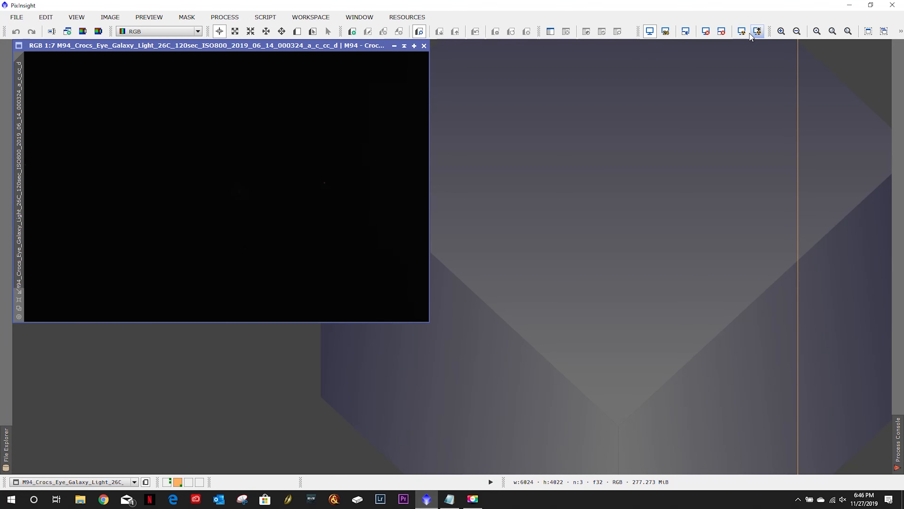
left_click(742, 31)
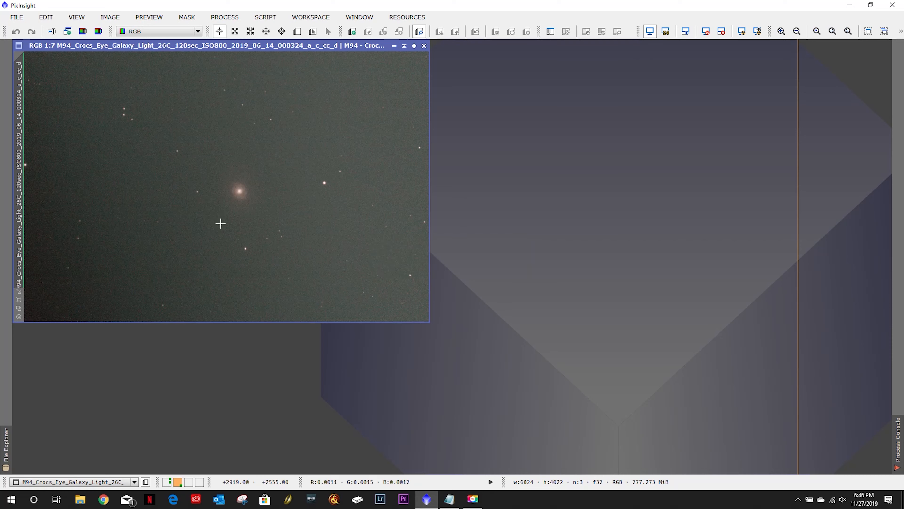
left_click(425, 46)
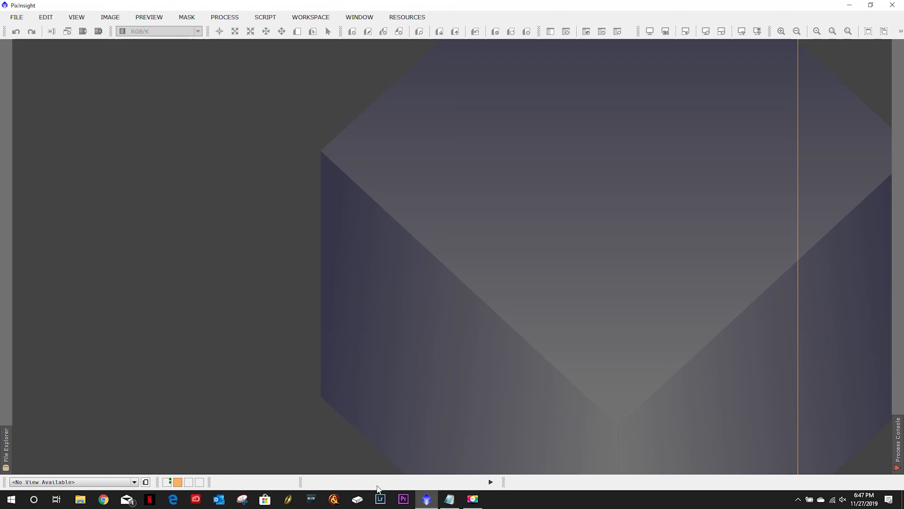
left_click(167, 482)
- Open the second-highest-weighted 10C frame 2019-04-03_034830 from the measurements table and send its window to Workspace02
left_click(357, 168)
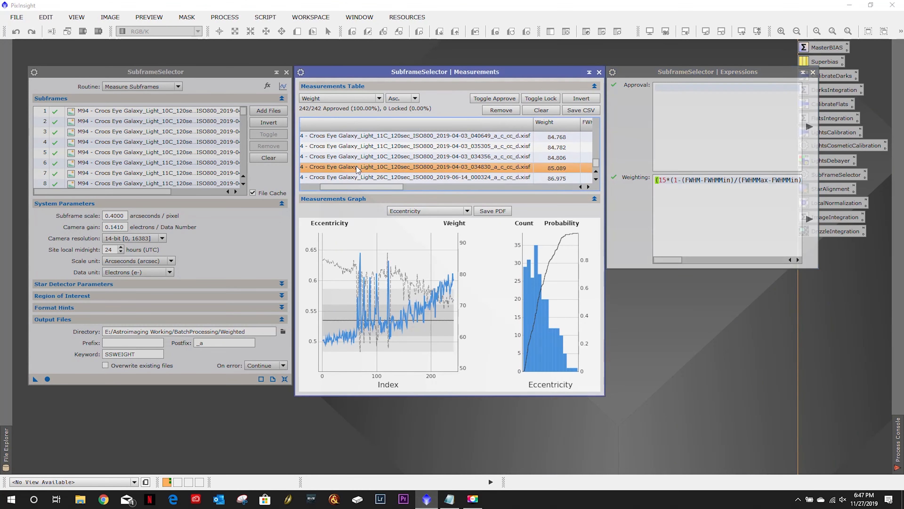
double_click(357, 168)
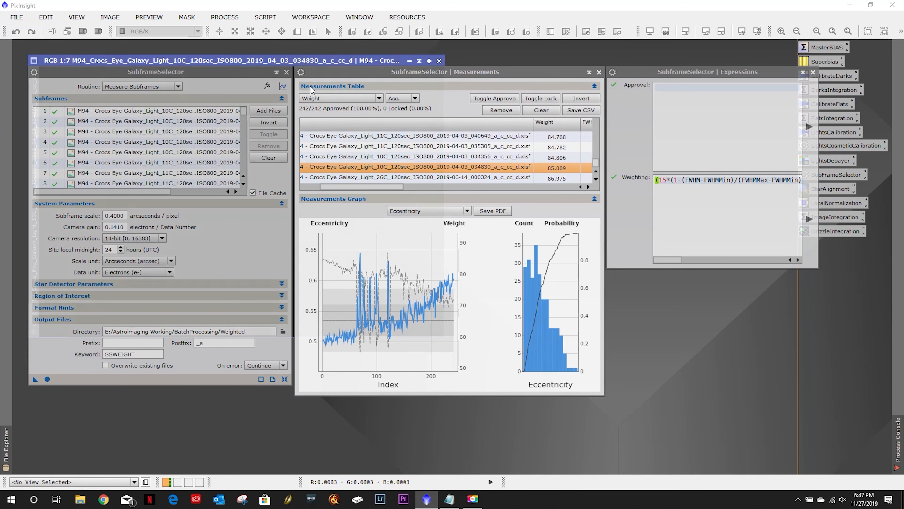
right_click(302, 63)
mouse_move(370, 73)
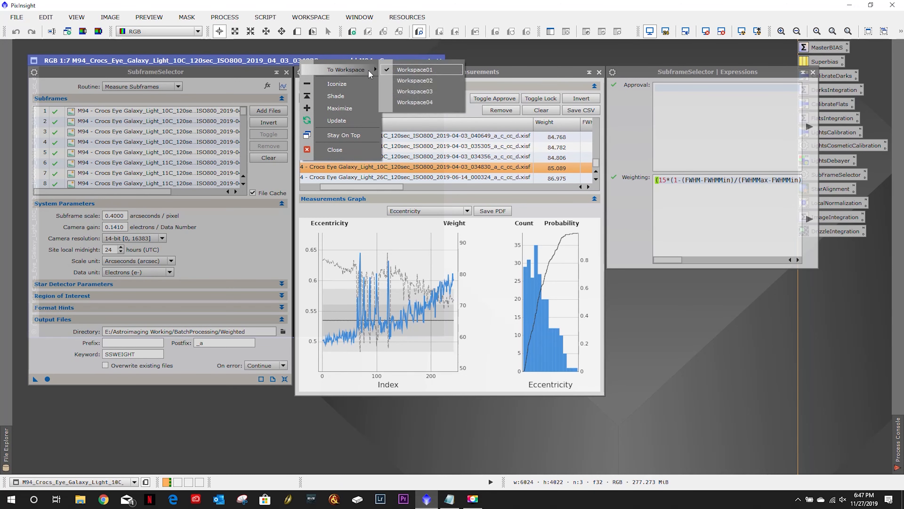
left_click(415, 81)
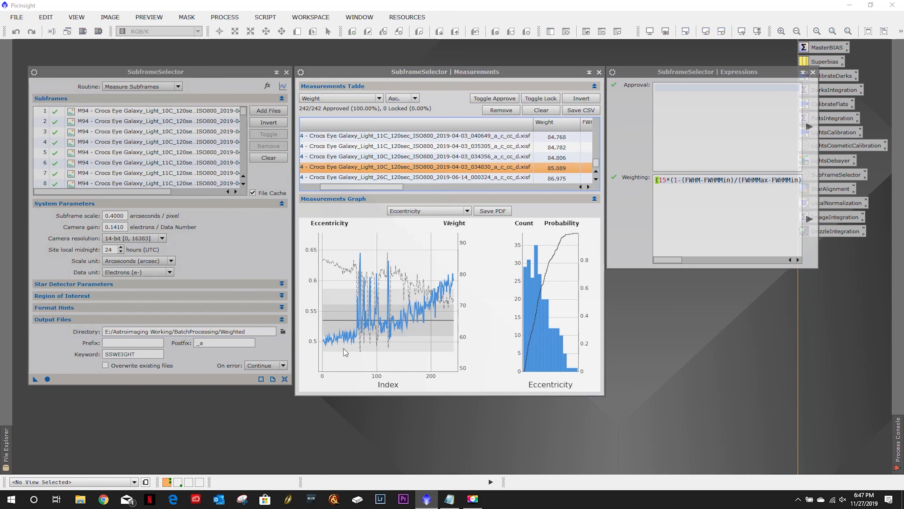
- Auto-stretch the 10C frame in Workspace02 to inspect it, close the image, and return to Workspace01
left_click(181, 483)
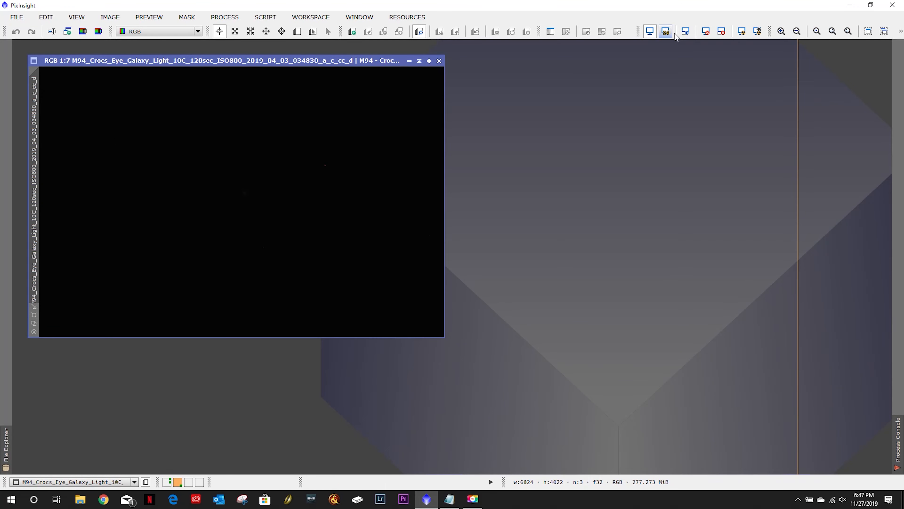
left_click(742, 31)
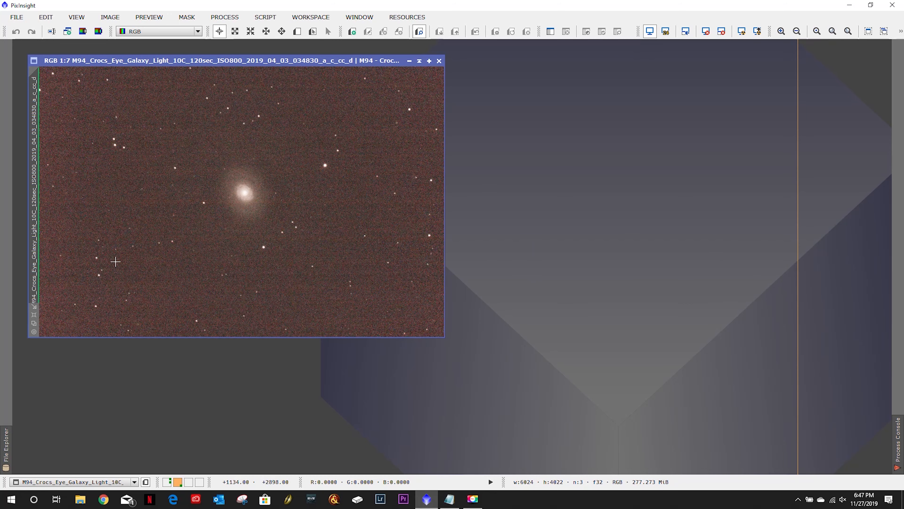
left_click(440, 61)
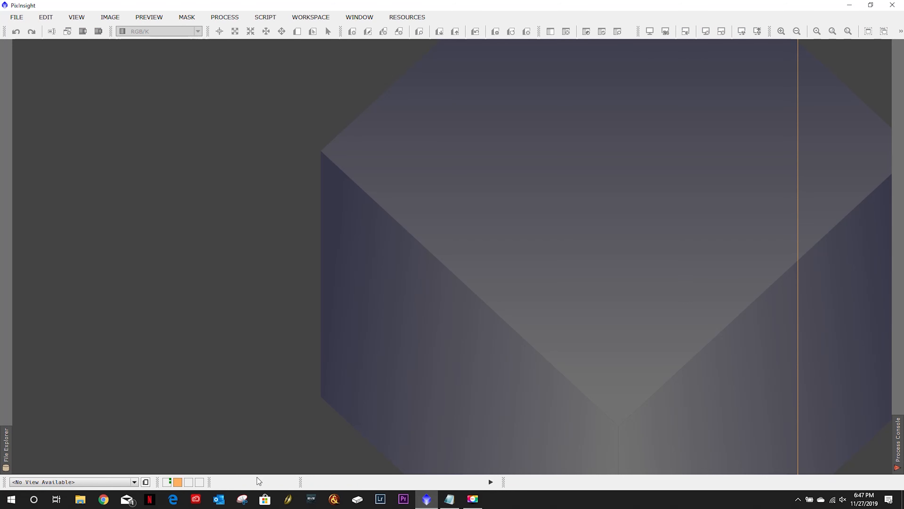
mouse_move(427, 502)
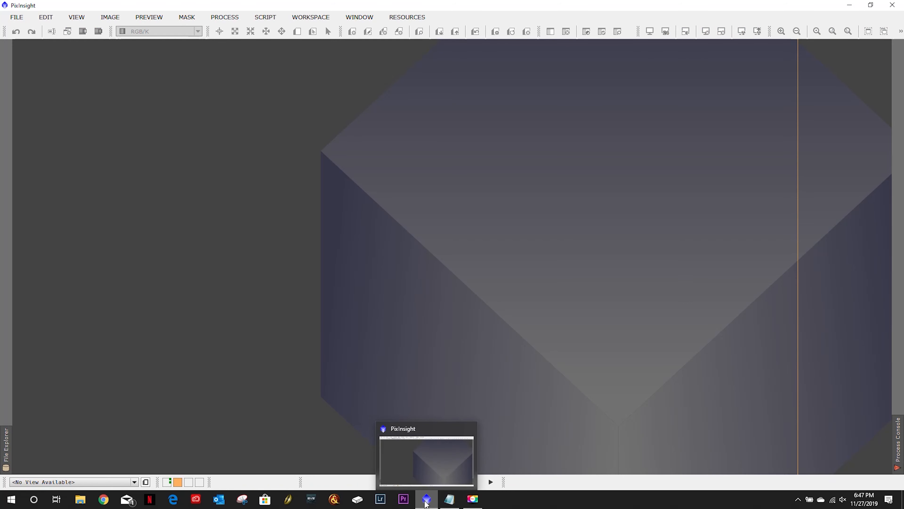
left_click(167, 483)
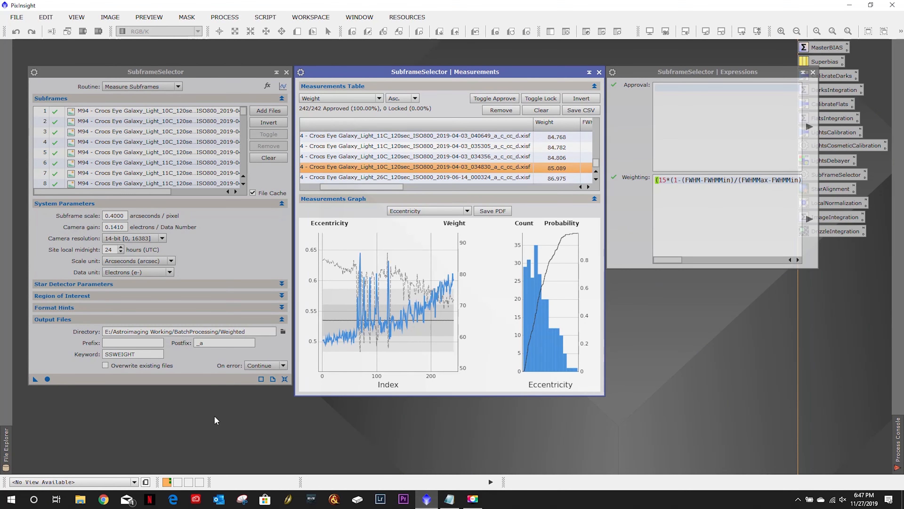
- Replace the frame note in Notepad with the chosen 10C frame's identifier, beginning with "10C 04-", and put the note away
left_click(449, 499)
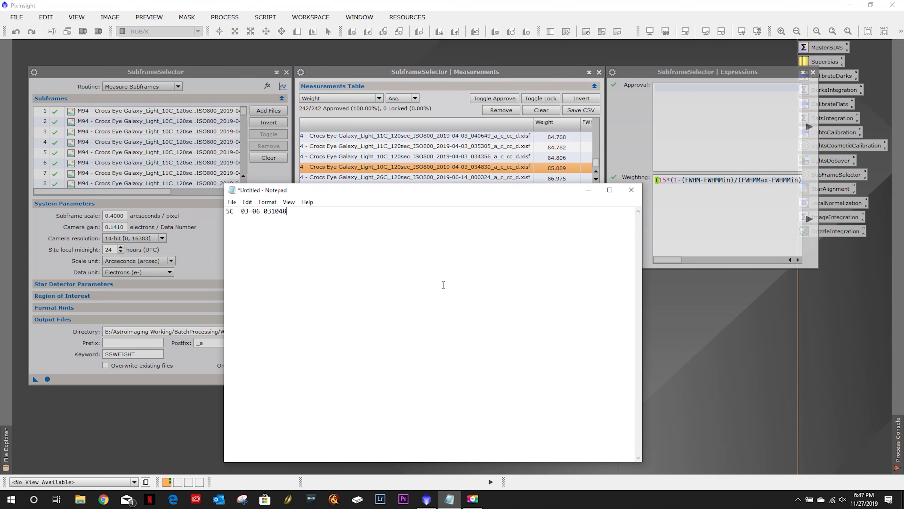
left_click_drag(321, 214, 201, 210)
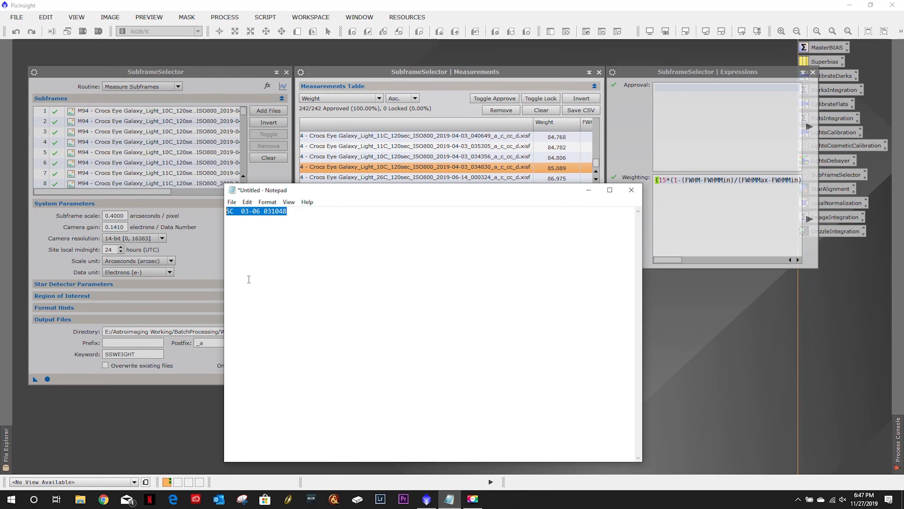
type("10C")
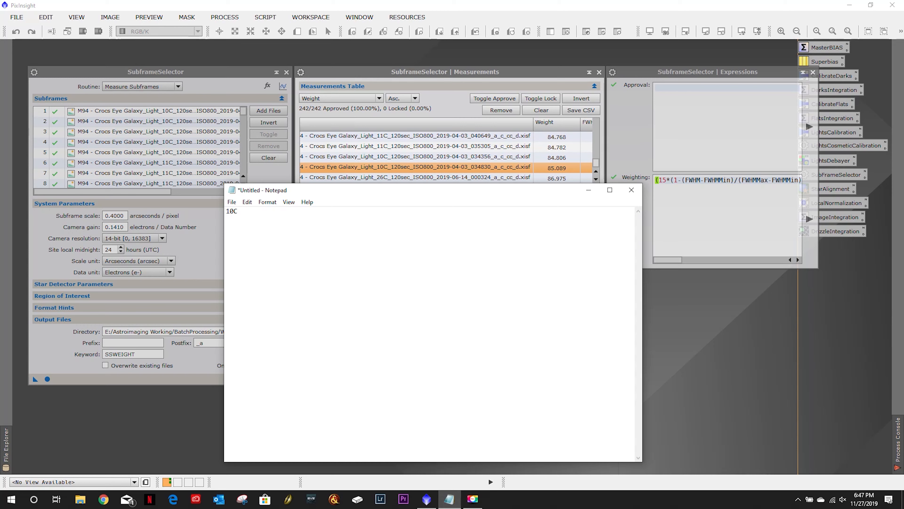
type(" 04-")
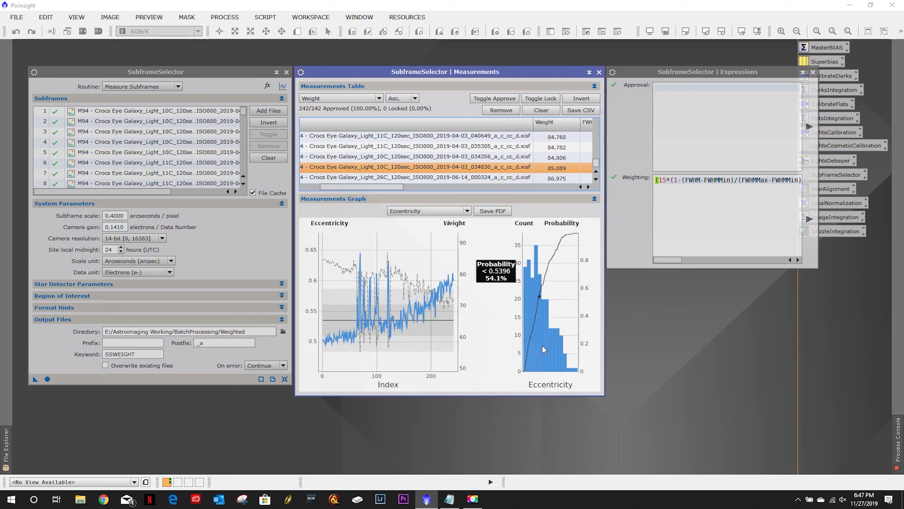
left_click(589, 190)
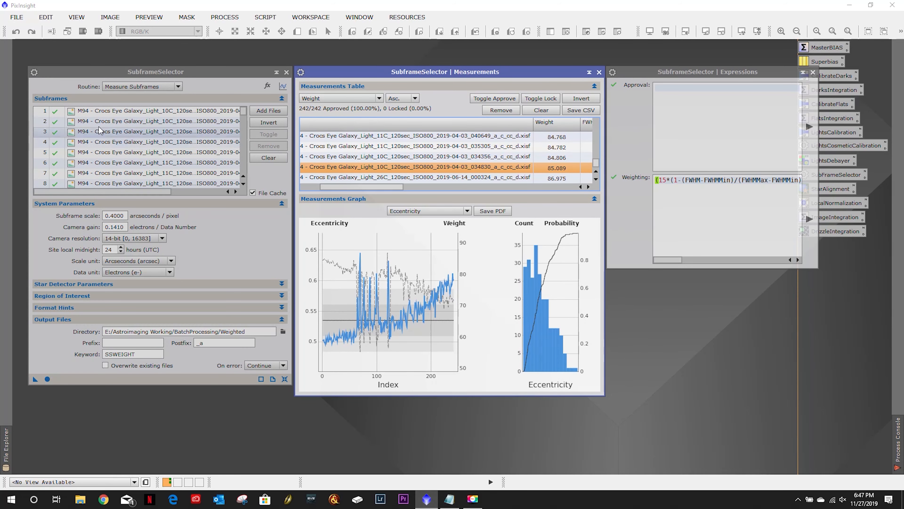
- Switch the SubframeSelector routine to Output Subframes and run it to write the weighted frames to the Weighted folder
left_click(144, 85)
left_click(140, 103)
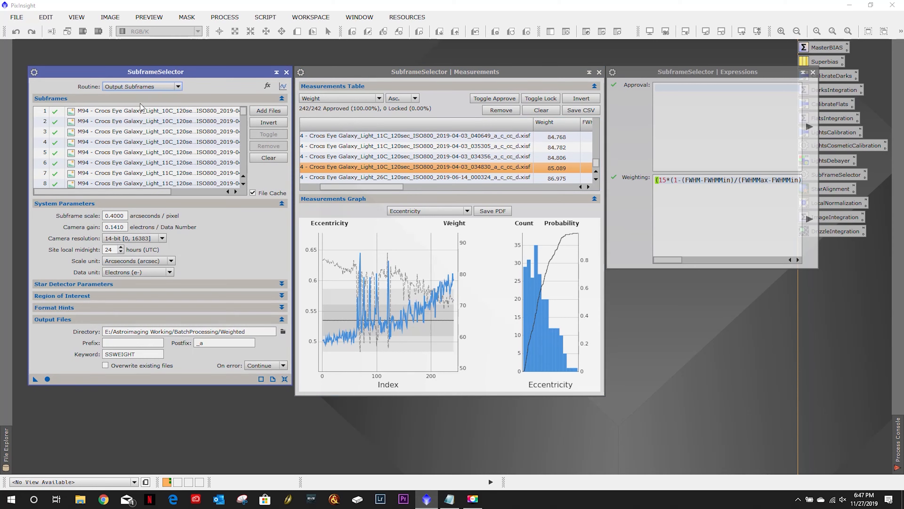
left_click(47, 379)
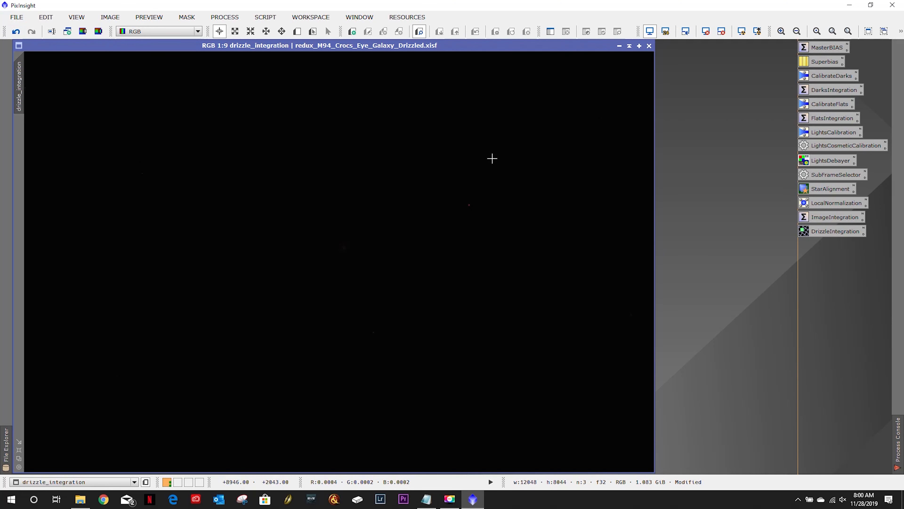
- Check the drizzled image with a temporary auto-stretch and save a copy as redux_M94_Crocs_Eye_Galaxy_Drizzled_debannding.xisf in the WorkingImages folder
left_click(744, 32)
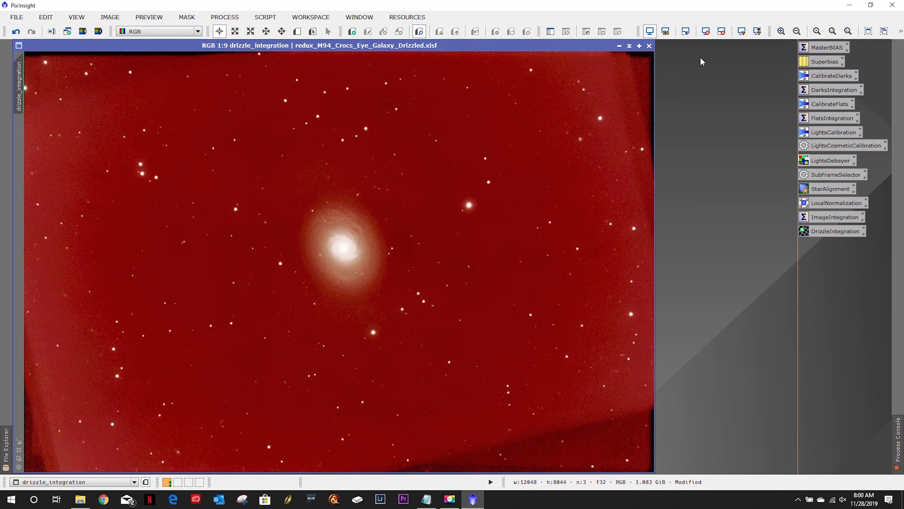
left_click(707, 33)
left_click(16, 18)
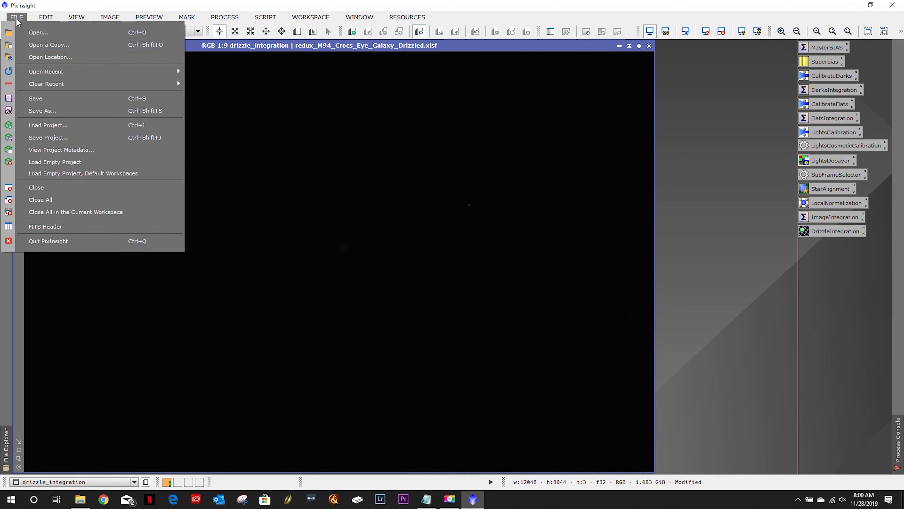
left_click(46, 111)
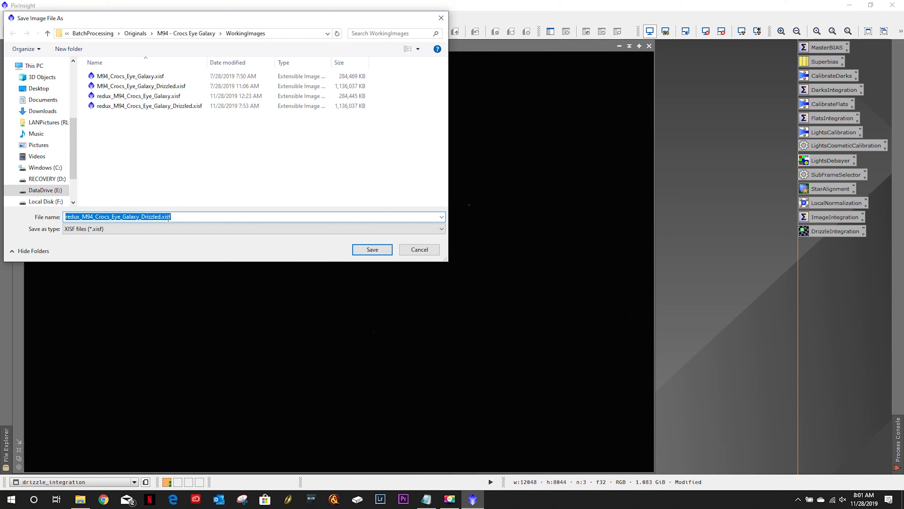
left_click(162, 217)
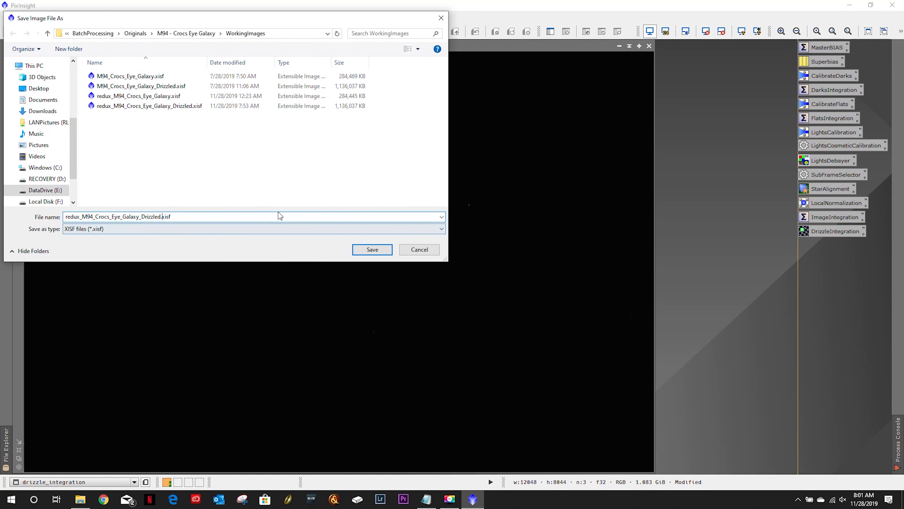
type("_debannding")
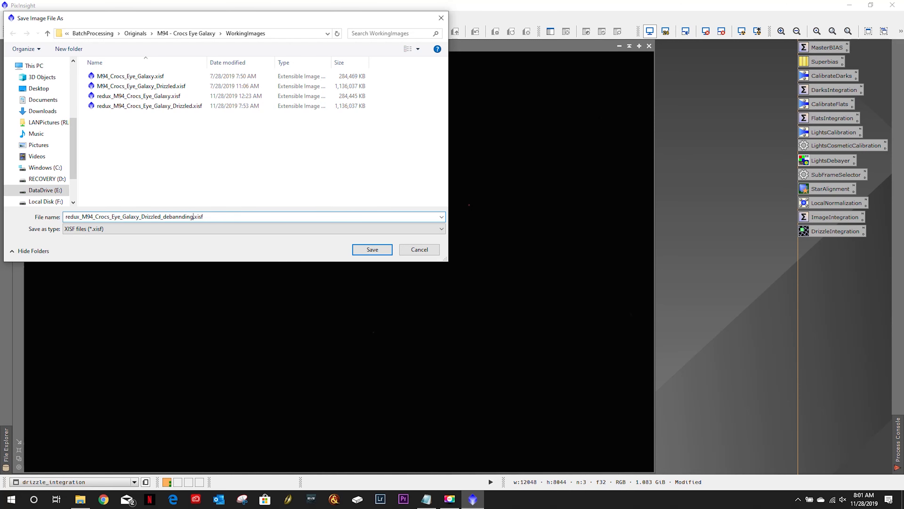
key("Return")
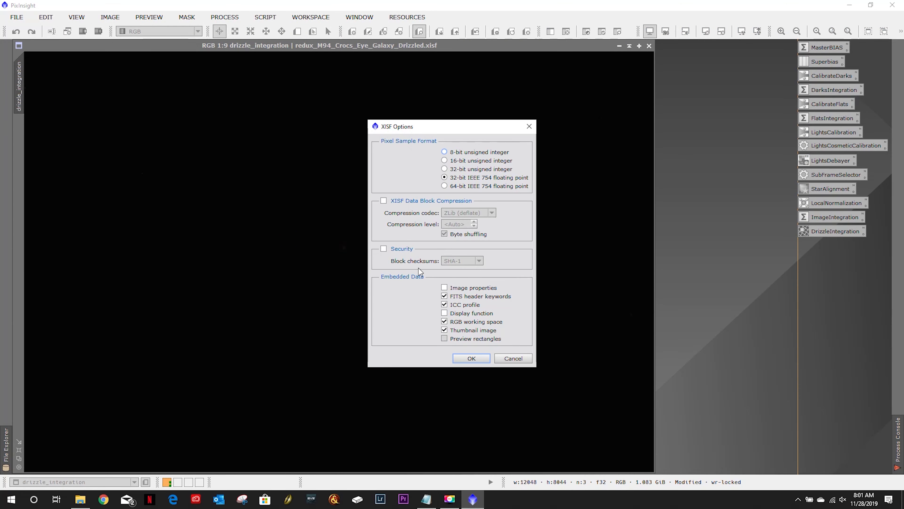
left_click(463, 360)
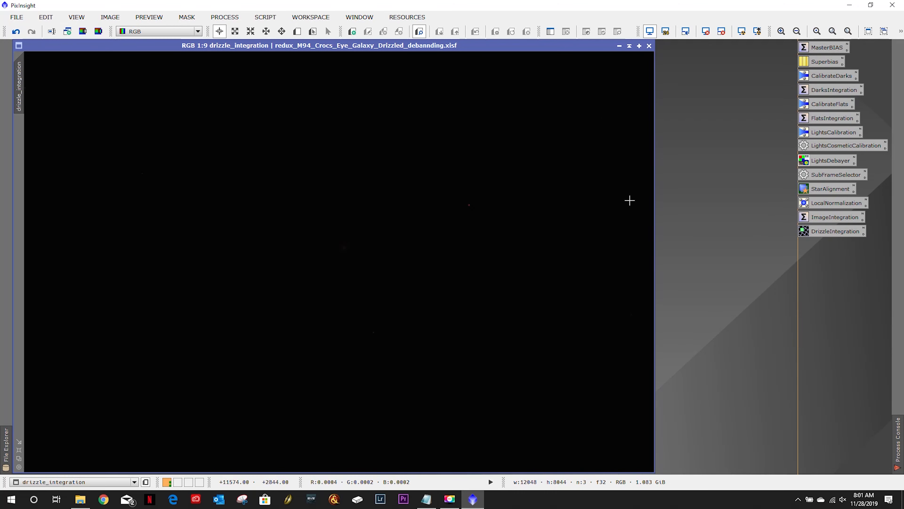
- Auto-stretch the drizzled image and apply AutomaticBackgroundExtractor to it with Subtraction correction and the background model discarded
left_click(742, 32)
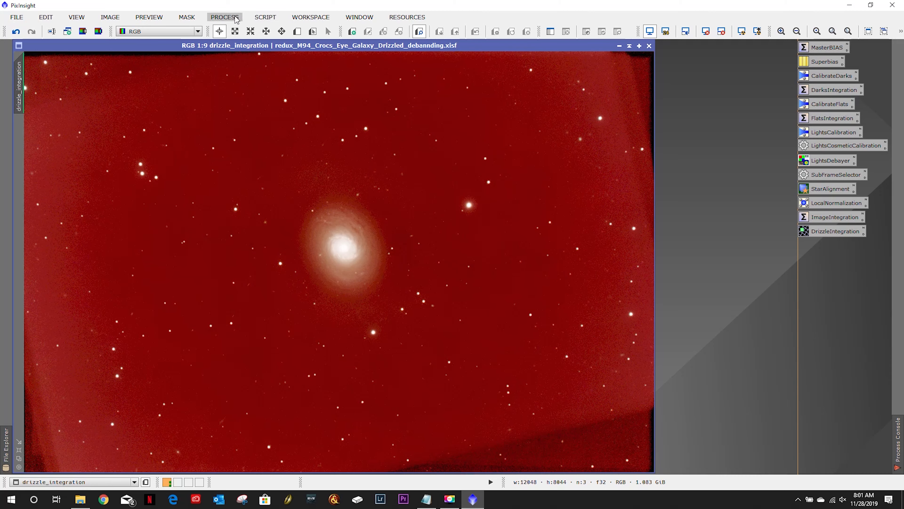
left_click(225, 18)
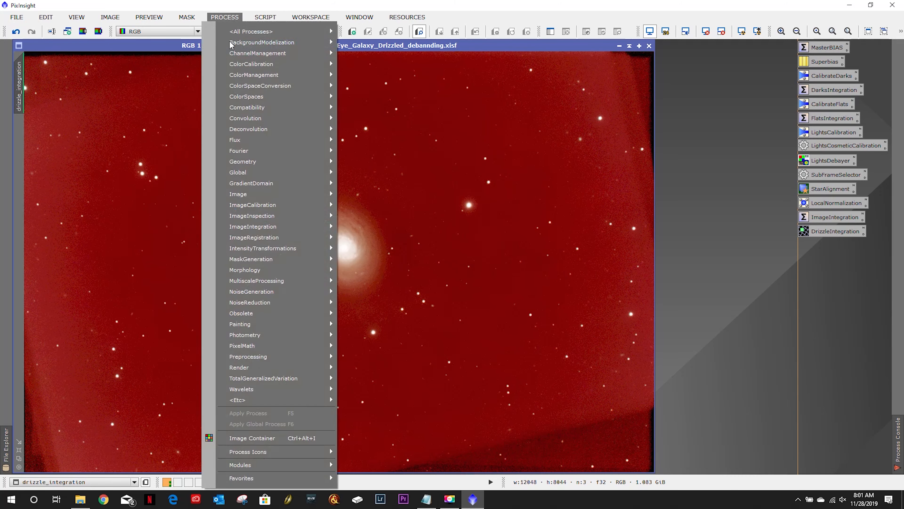
mouse_move(251, 32)
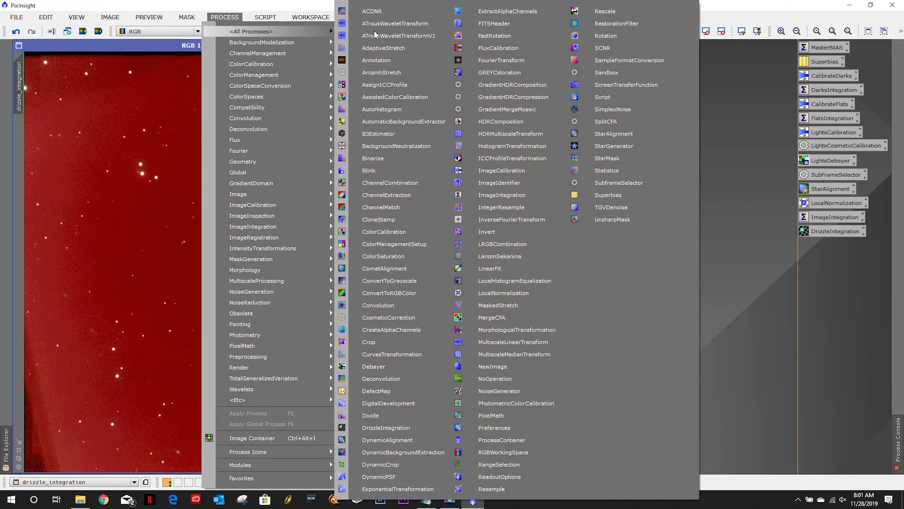
left_click(385, 120)
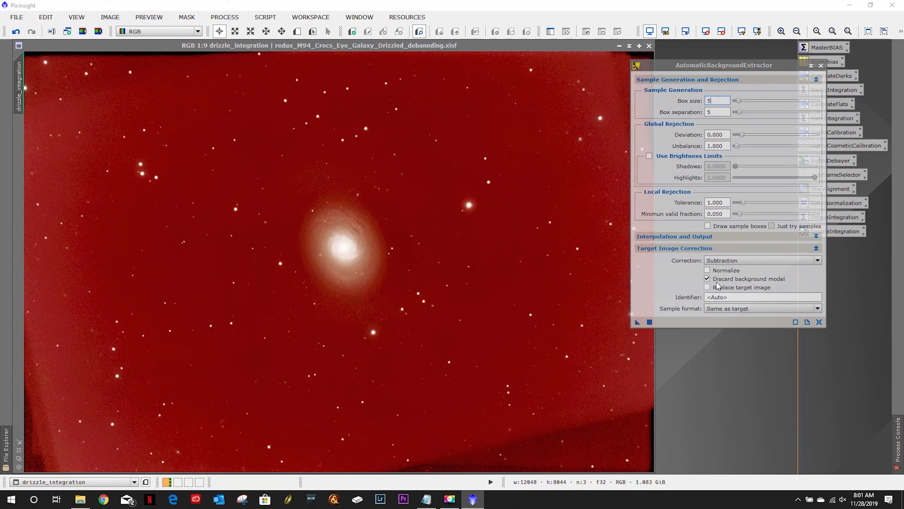
left_click_drag(638, 322, 473, 312)
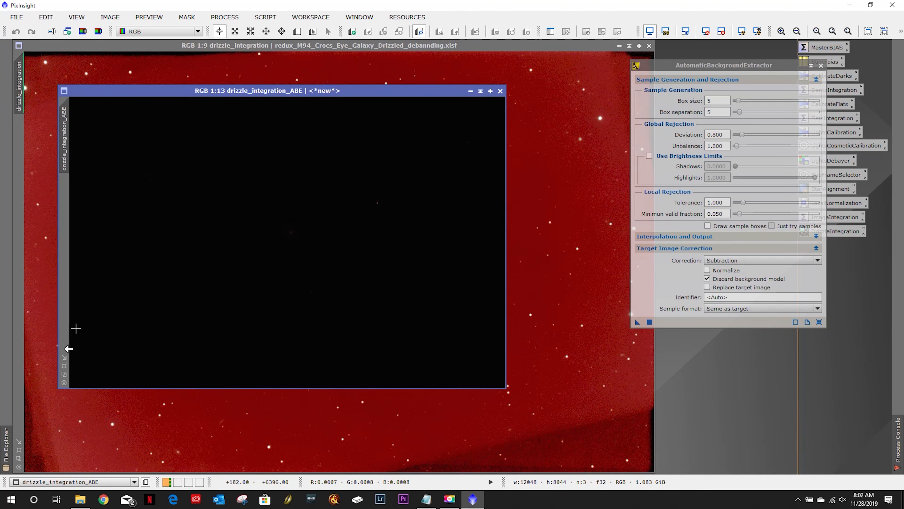
- Enlarge and auto-stretch the background-extracted image, and examine the galaxy core and the edges of the frame
left_click(64, 366)
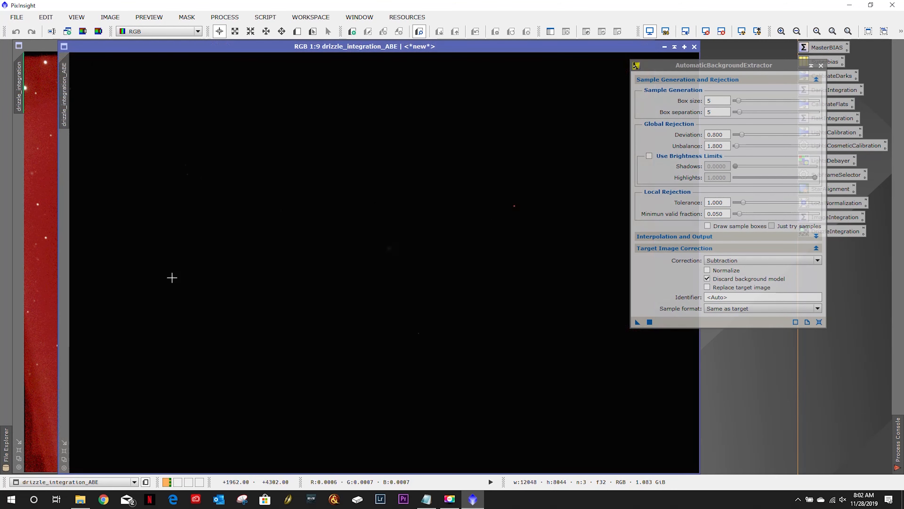
left_click(743, 32)
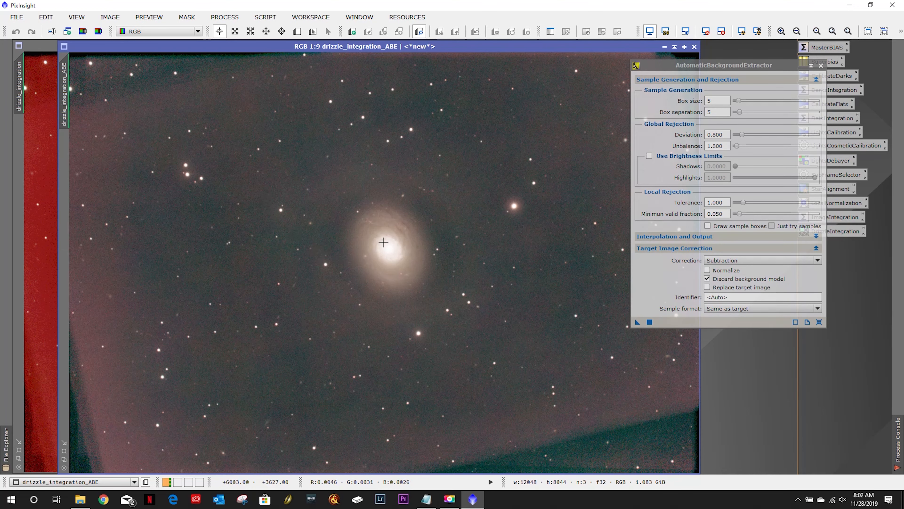
scroll(383, 243, "up", 6)
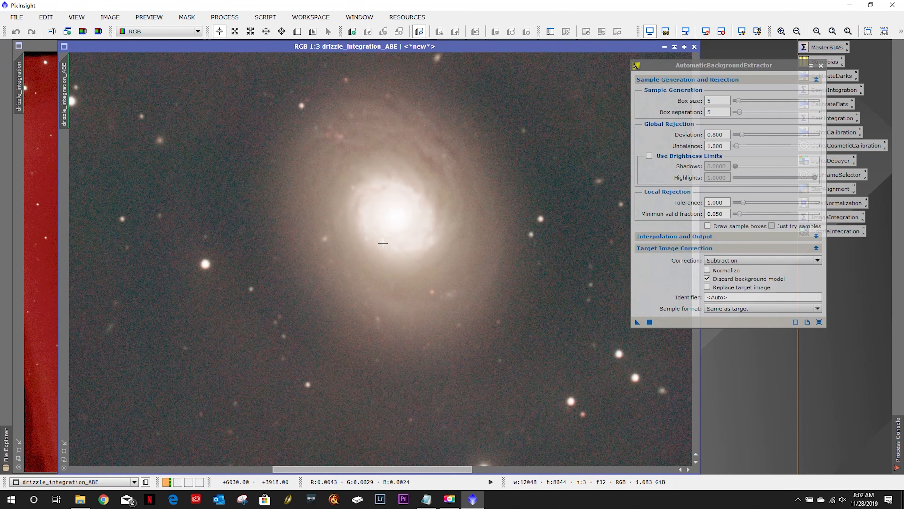
scroll(374, 251, "down", 9)
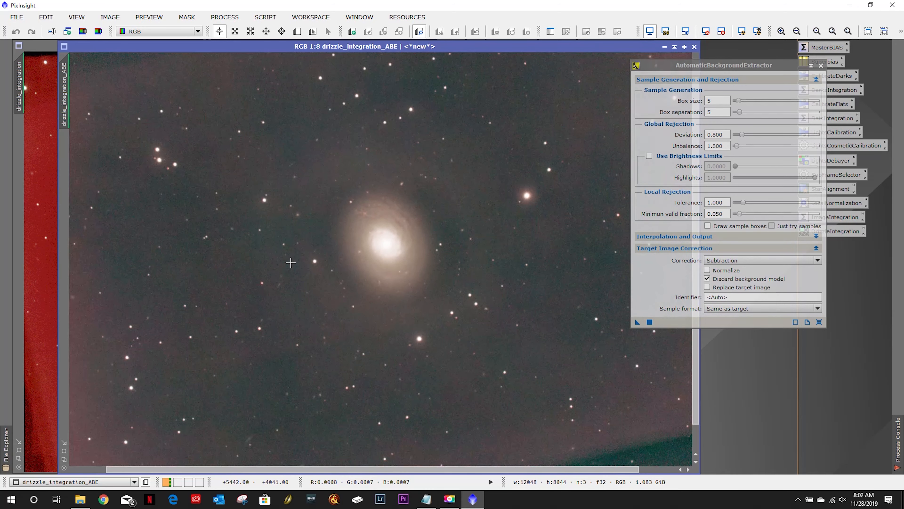
scroll(290, 262, "down", 1)
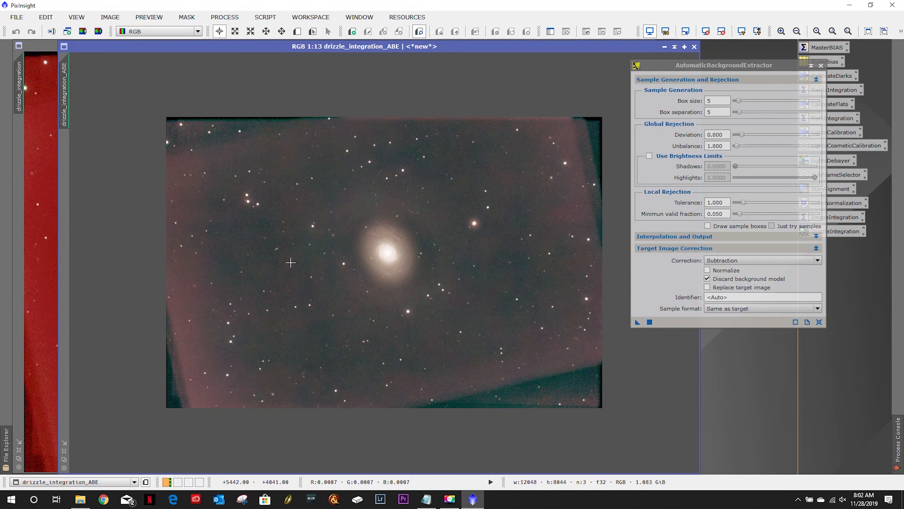
scroll(291, 263, "up", 4)
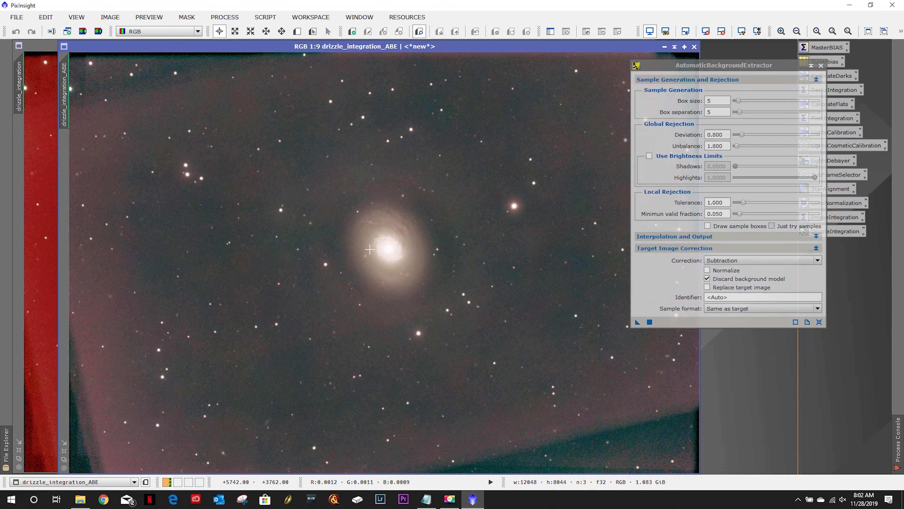
- Close the background-extracted image and the drizzle_integration image, discarding their unsaved process history
left_click(695, 47)
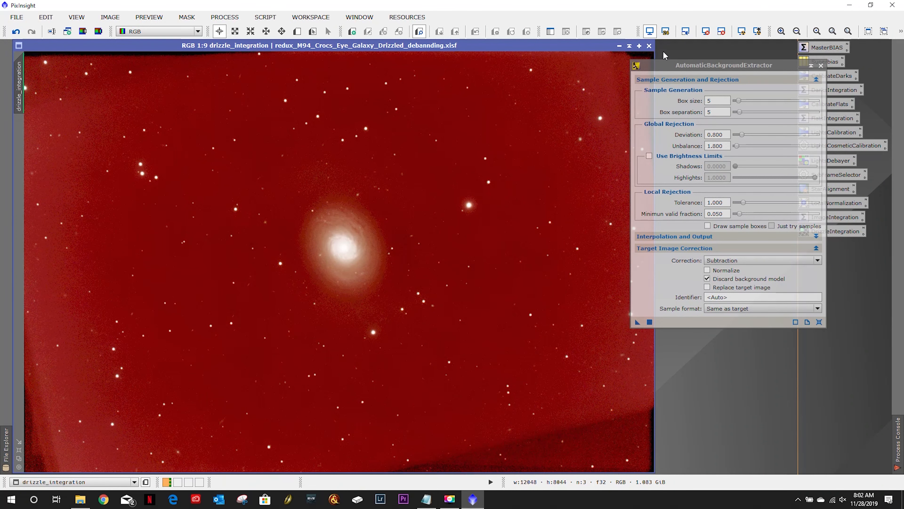
left_click(649, 46)
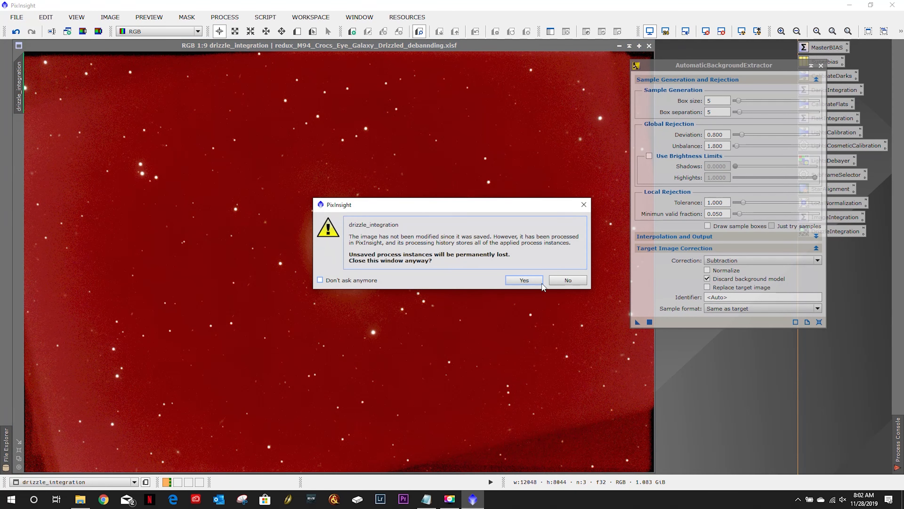
left_click(521, 285)
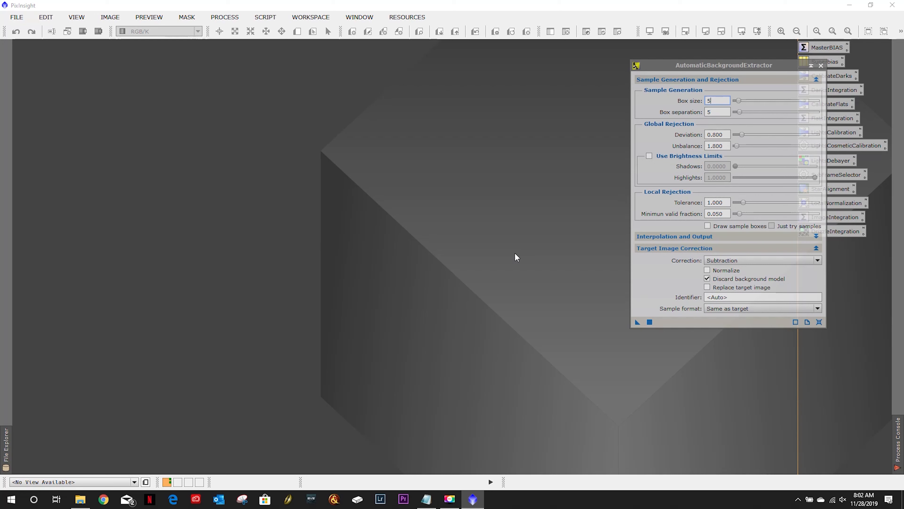